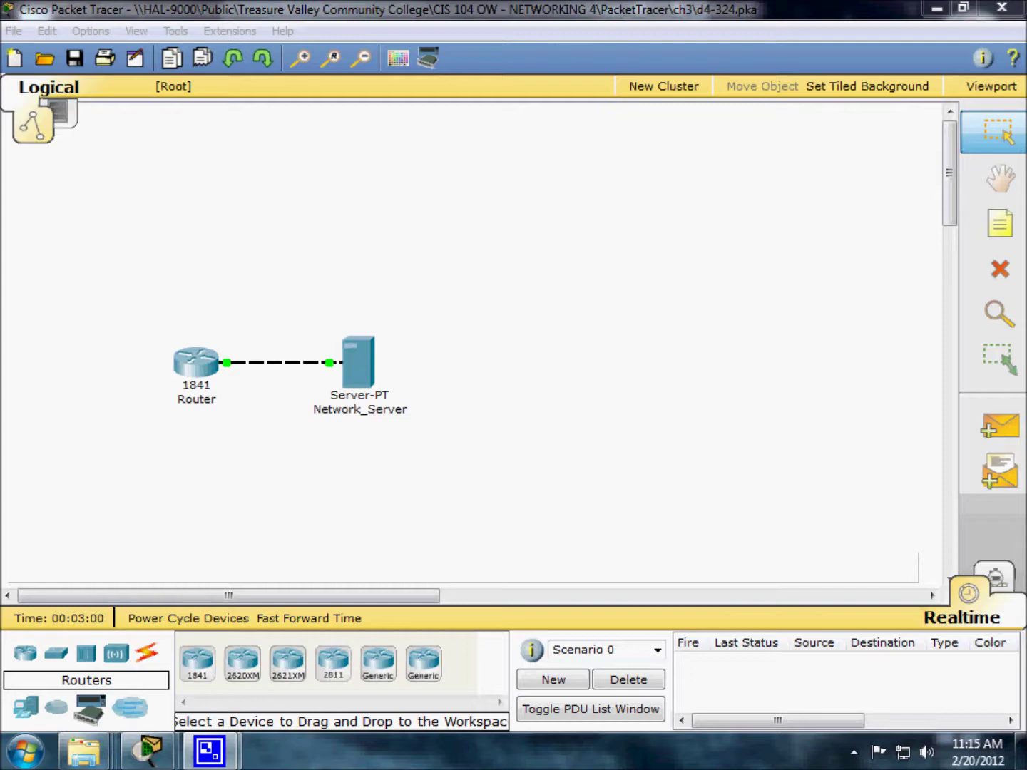
- Open the 1841 router's command line interface and enter privileged EXEC mode
{"action": "left_click", "coordinate": [215, 396]}
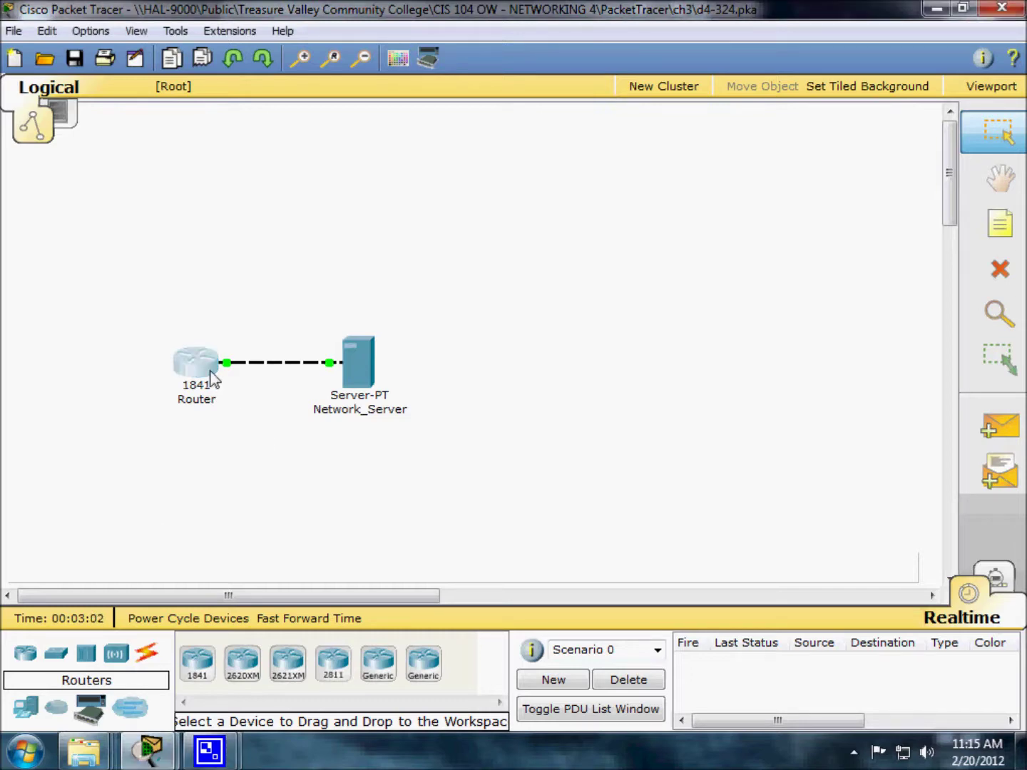
{"action": "left_click", "coordinate": [210, 377]}
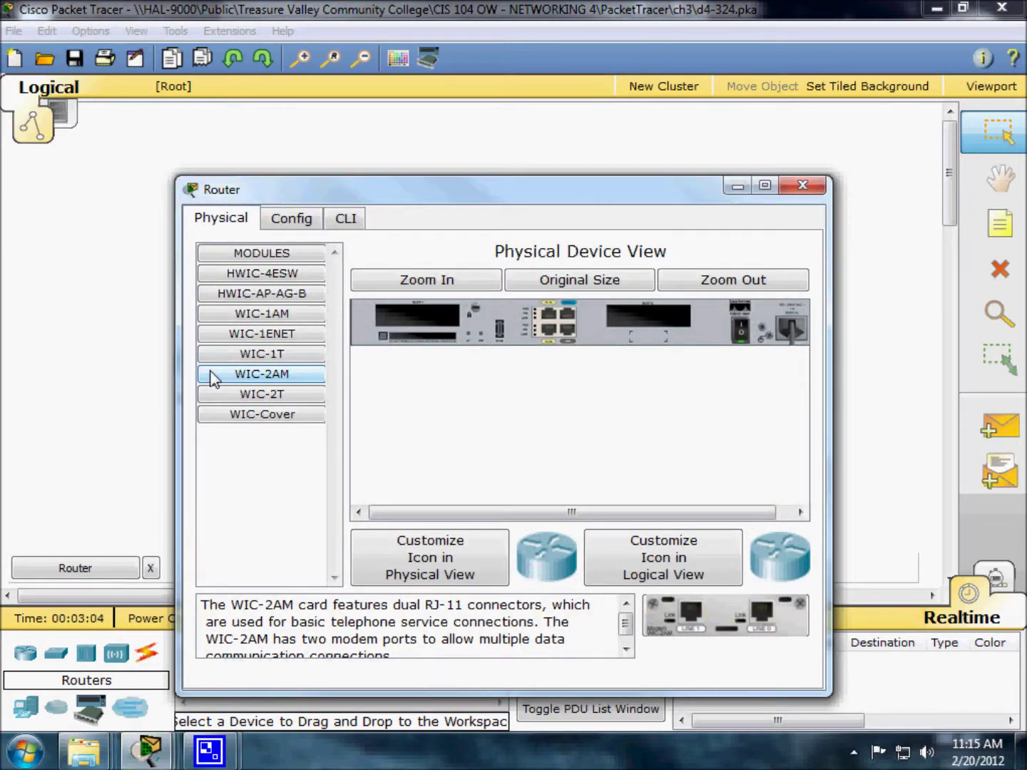
{"action": "left_click", "coordinate": [340, 227]}
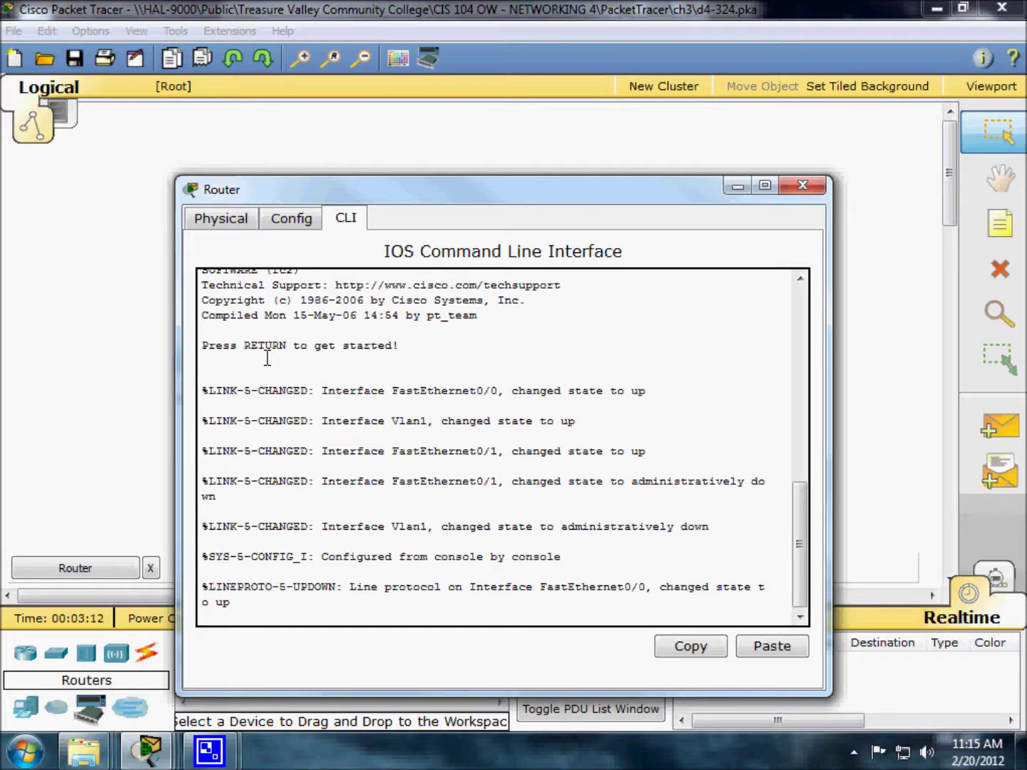
{"action": "key", "text": "Return"}
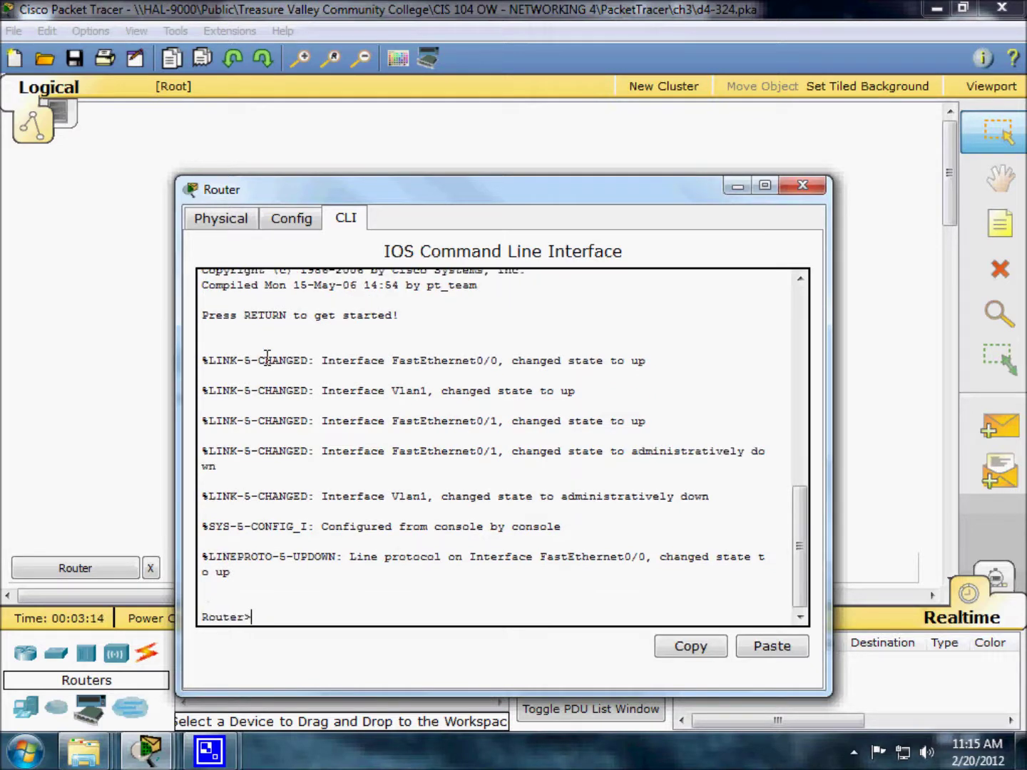
{"action": "type", "text": "en"}
{"action": "key", "text": "Return"}
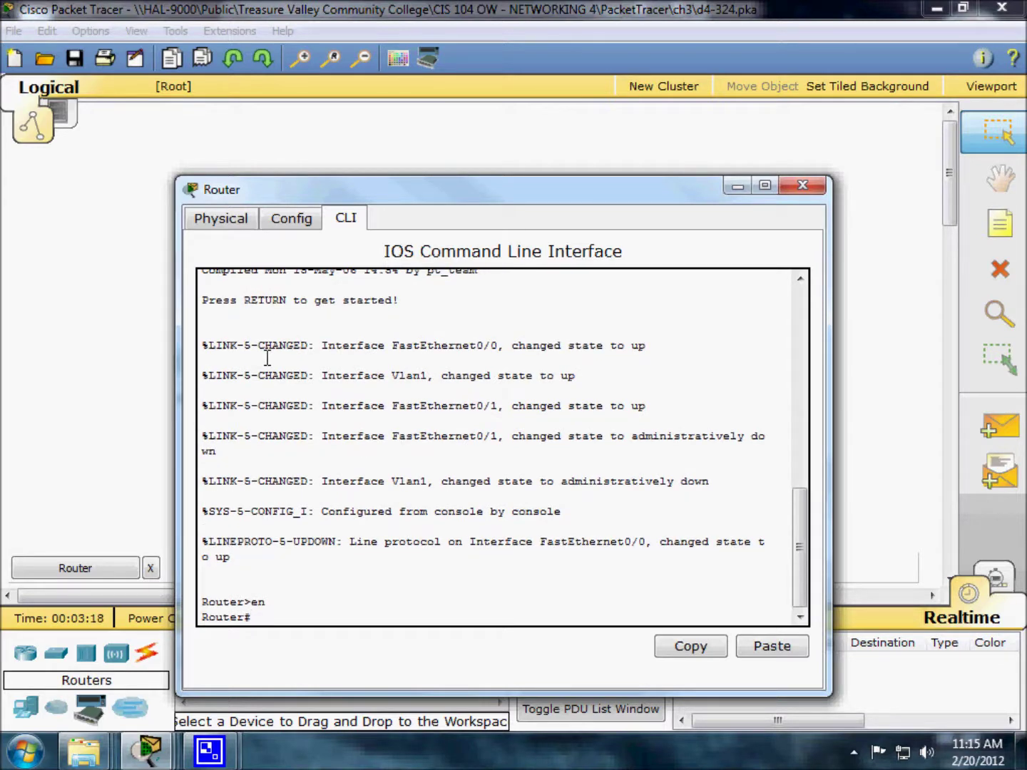
- List the router's flash contents with show flash and examine the IOS image entry and the available space
{"action": "type", "text": "show flash"}
{"action": "key", "text": "Return"}
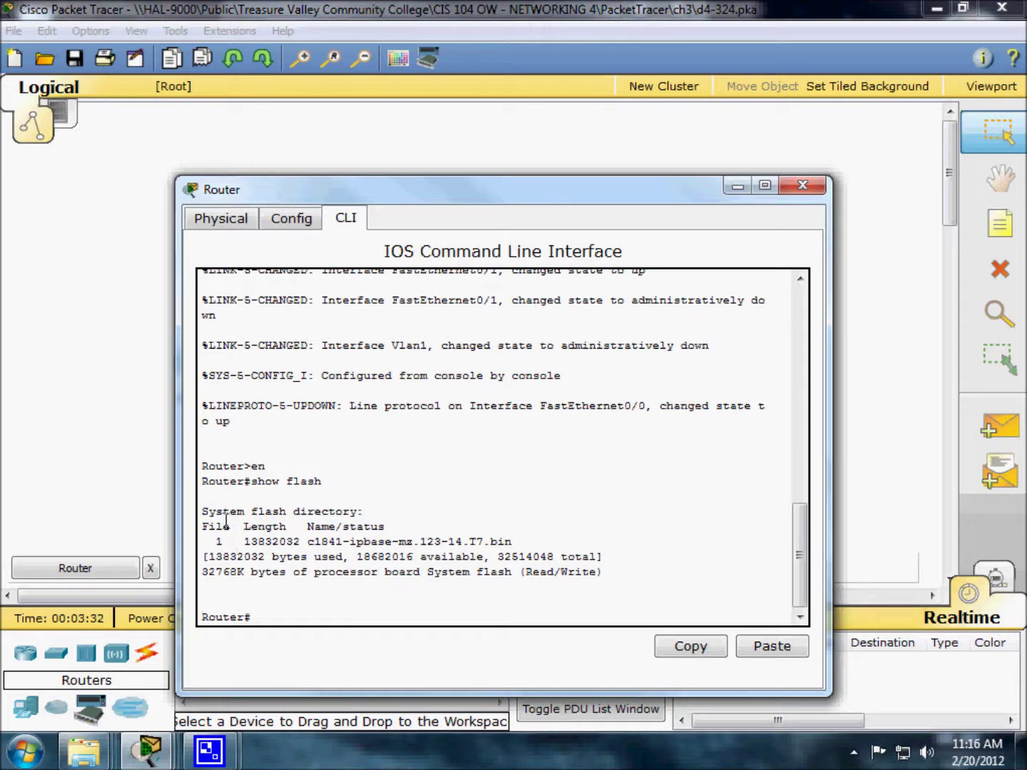
{"action": "left_click_drag", "start_coordinate": [218, 543], "coordinate": [664, 580]}
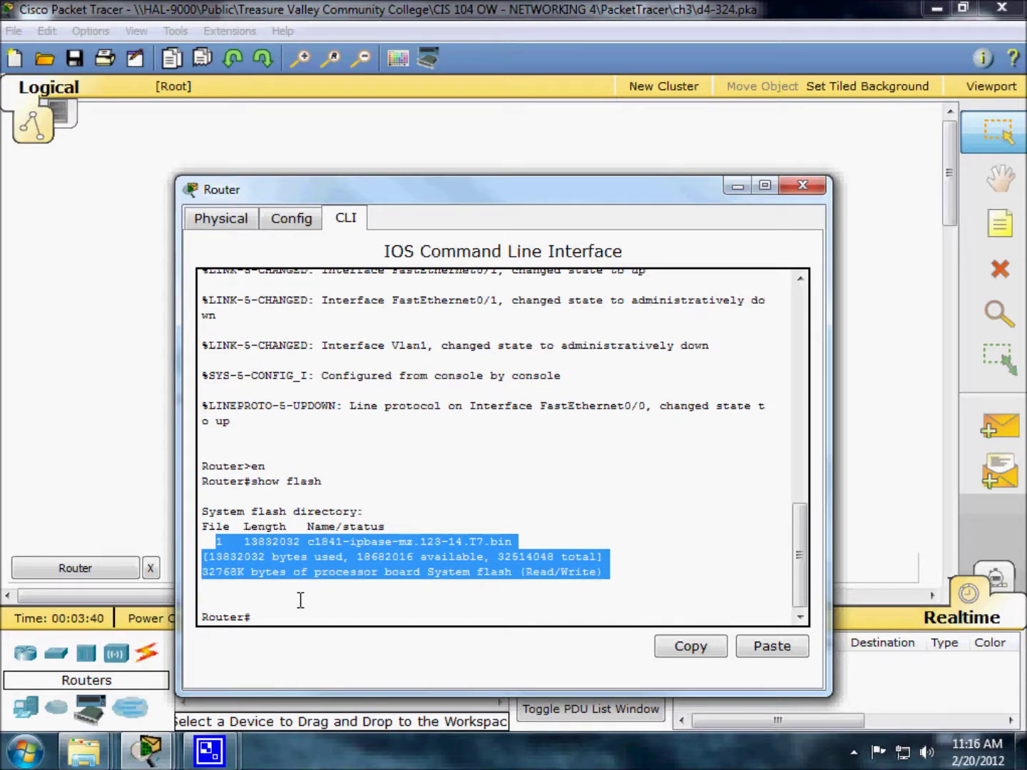
{"action": "left_click", "coordinate": [263, 607]}
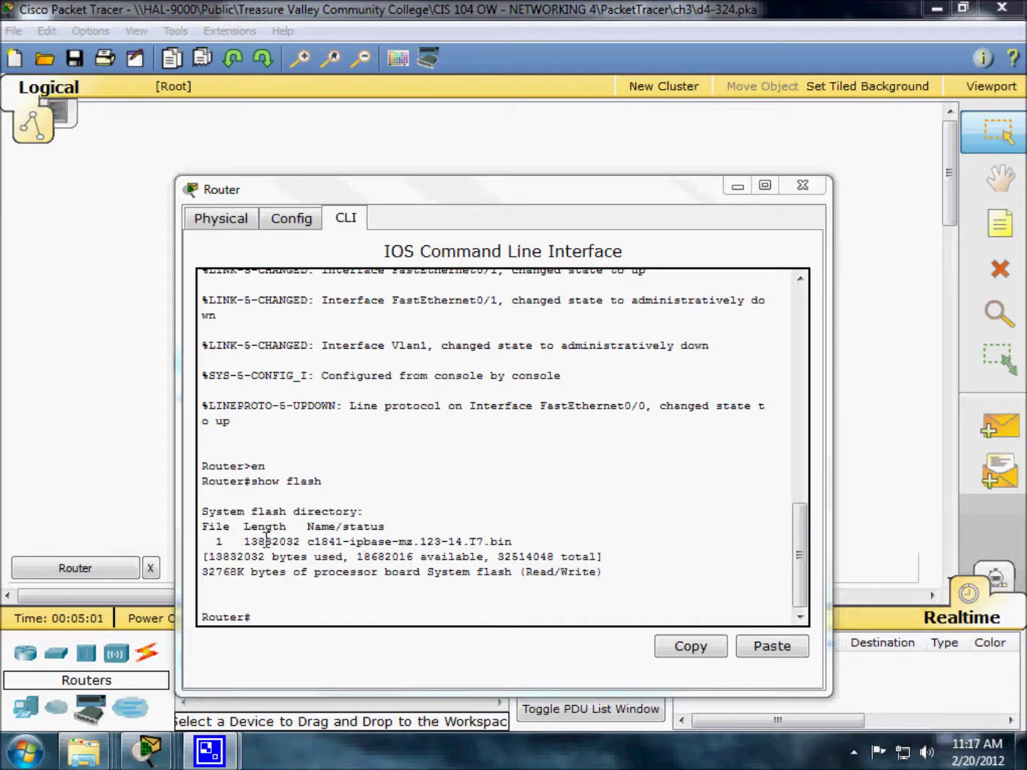
{"action": "left_click_drag", "start_coordinate": [246, 542], "coordinate": [528, 538]}
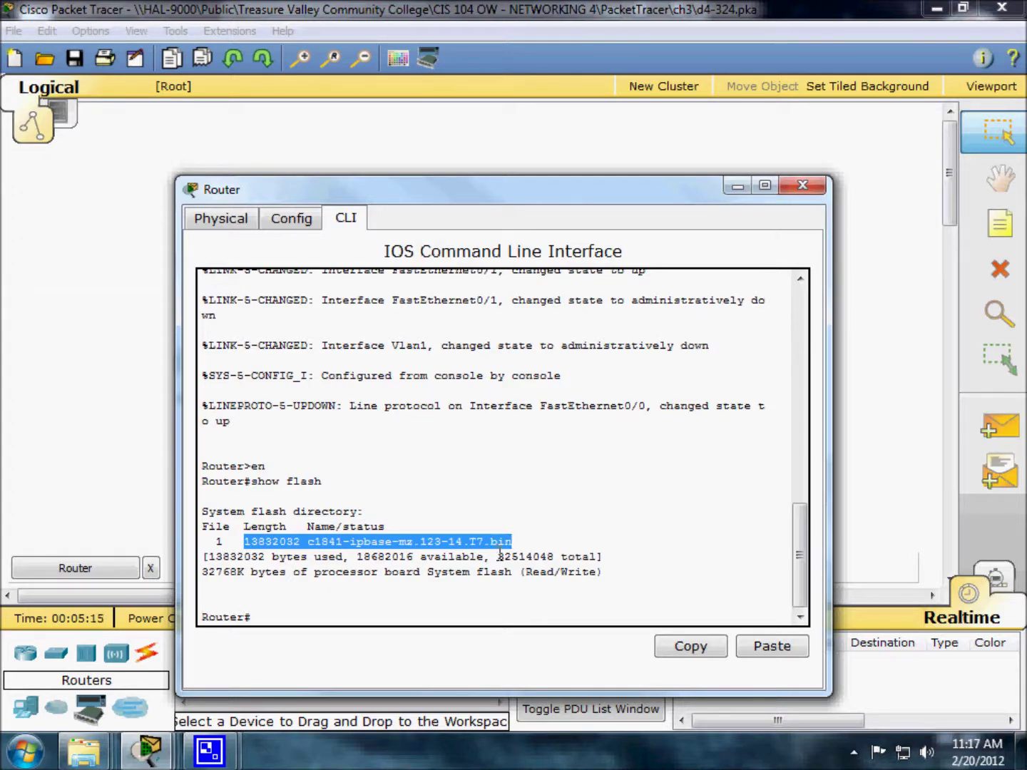
{"action": "left_click", "coordinate": [498, 556]}
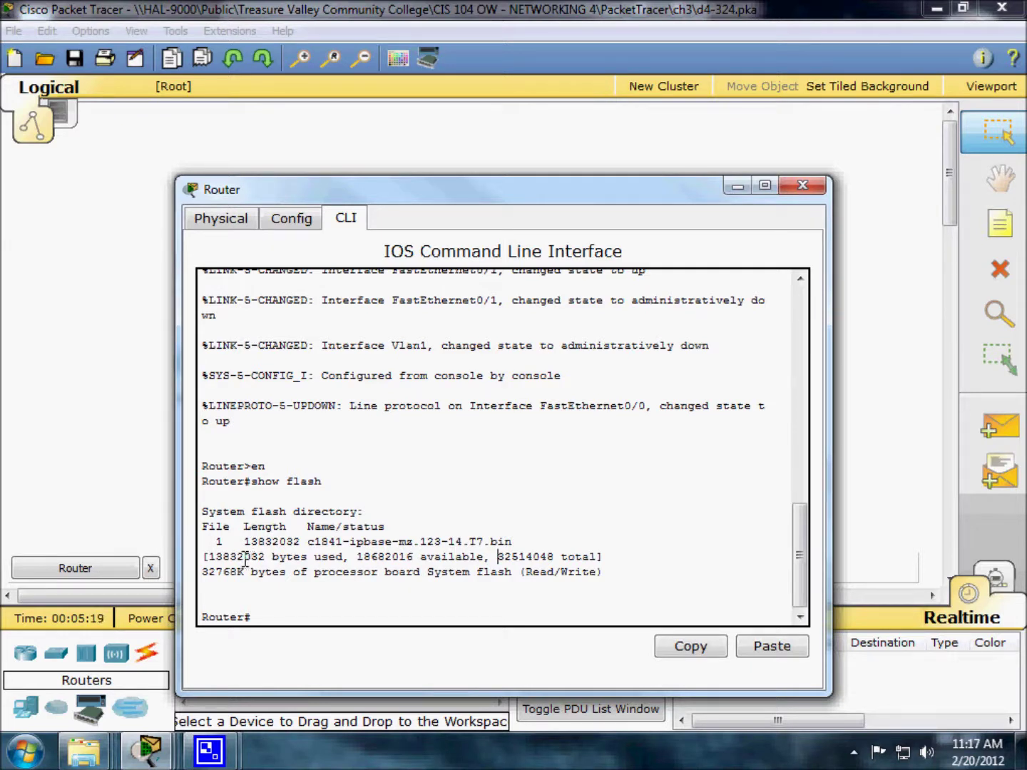
{"action": "left_click_drag", "start_coordinate": [351, 556], "coordinate": [414, 556]}
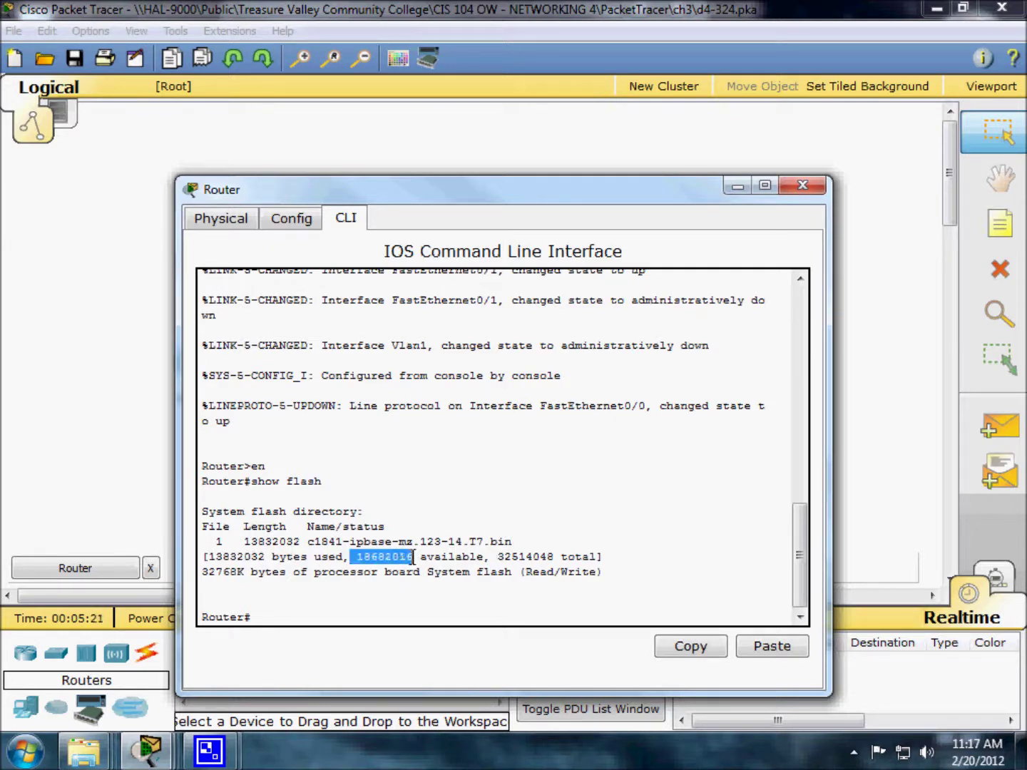
{"action": "left_click", "coordinate": [414, 556]}
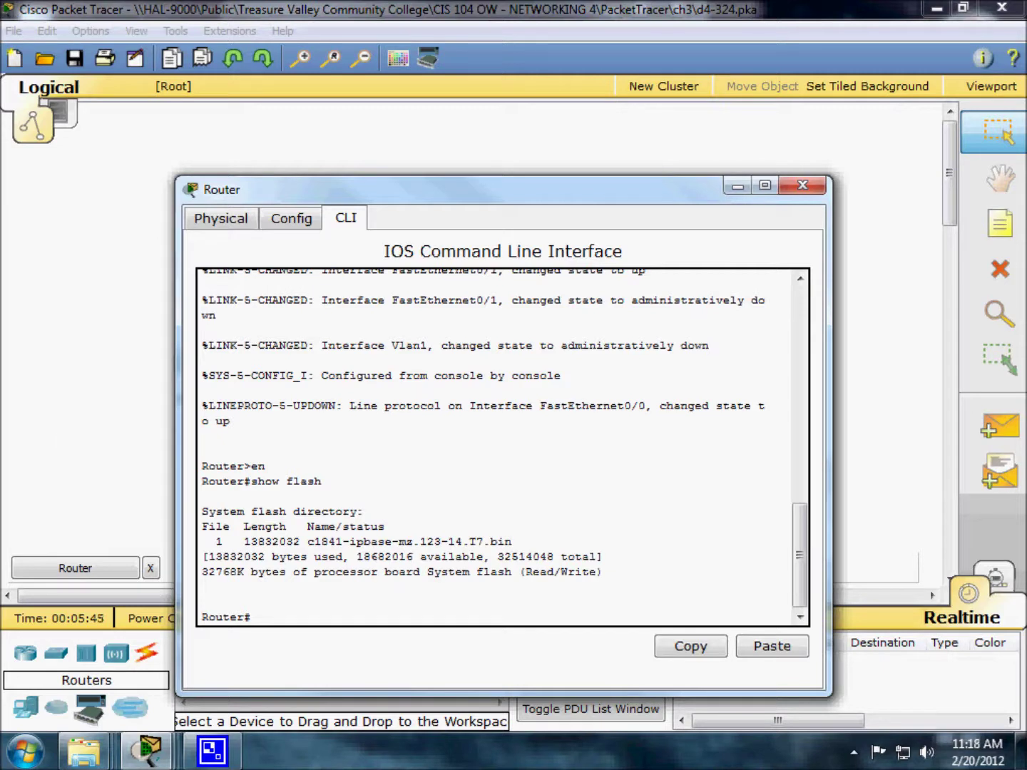
- Test connectivity from the router to the server by pinging 192.168.1.10 twice
{"action": "left_click", "coordinate": [265, 620]}
{"action": "type", "text": "ping 192.168.1.10"}
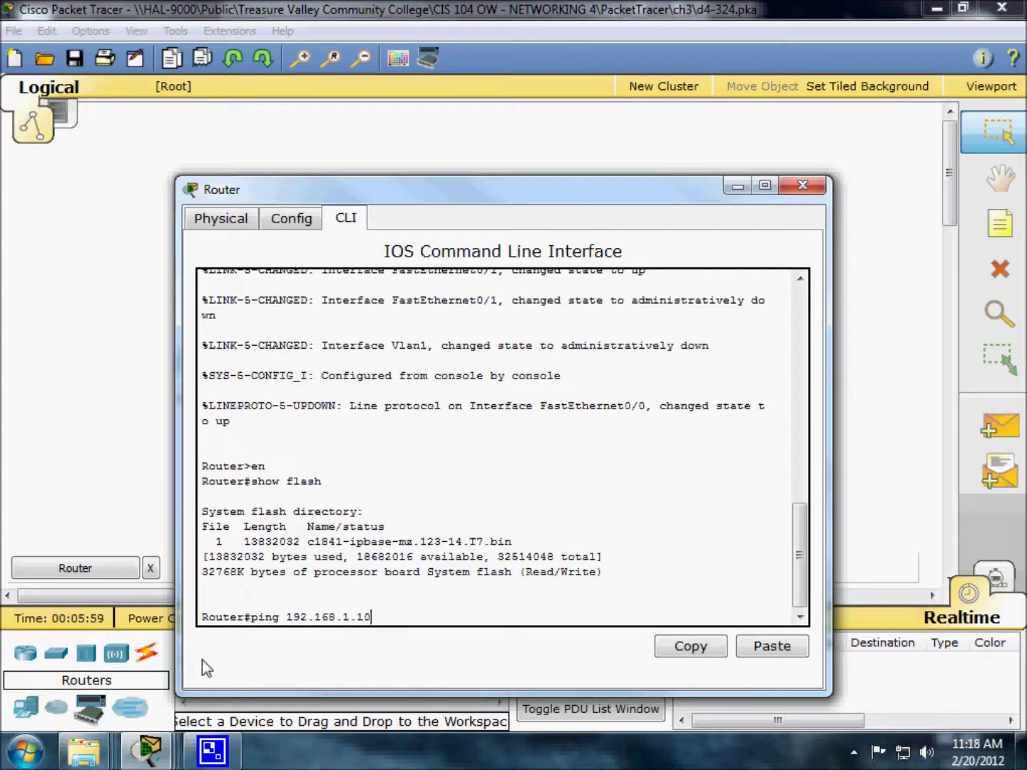
{"action": "key", "text": "Return"}
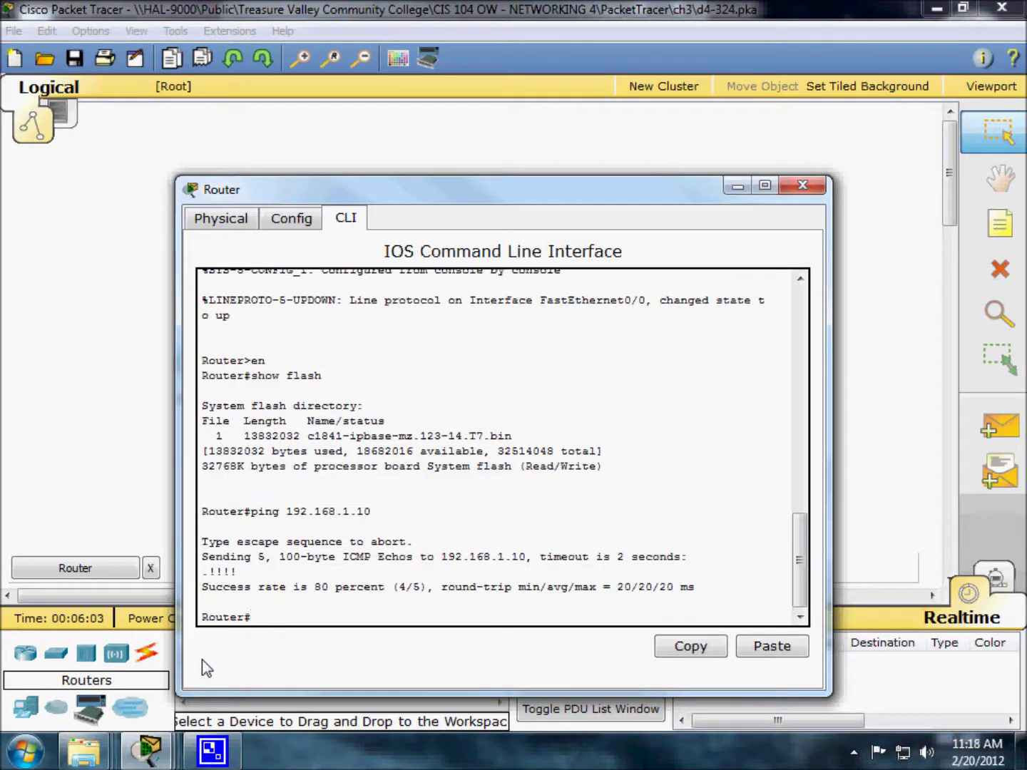
{"action": "key", "text": "Up"}
{"action": "key", "text": "Return"}
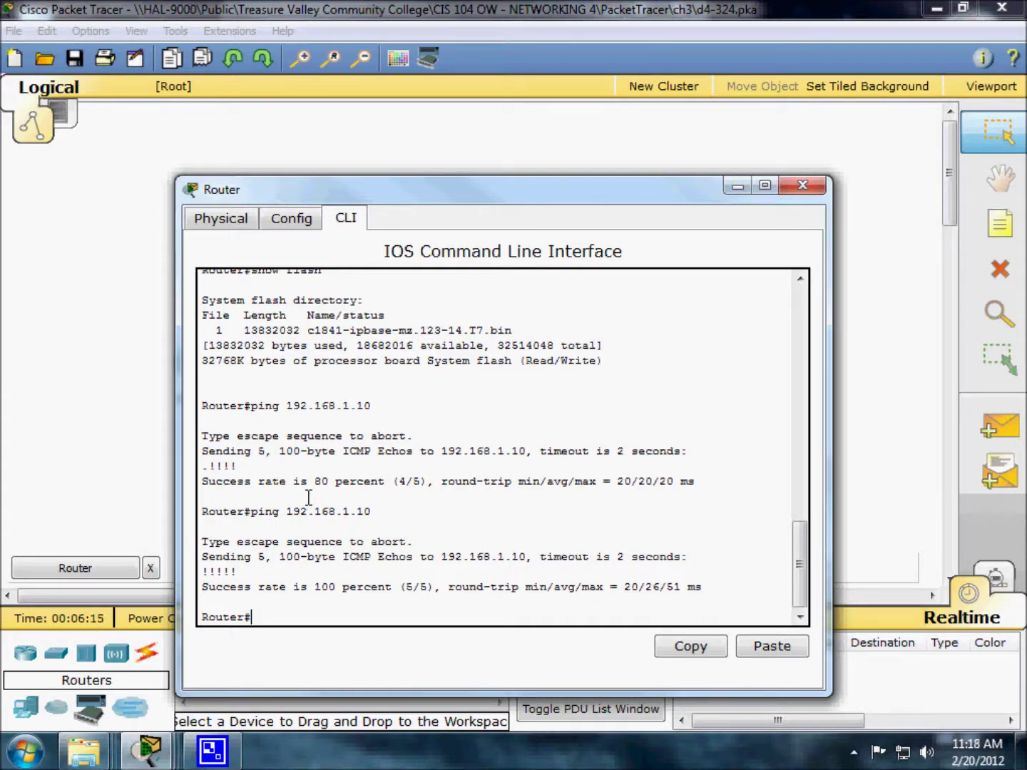
- Compare the success rates of the two pings and review the server address used in the ping command
{"action": "left_click_drag", "start_coordinate": [308, 482], "coordinate": [398, 473]}
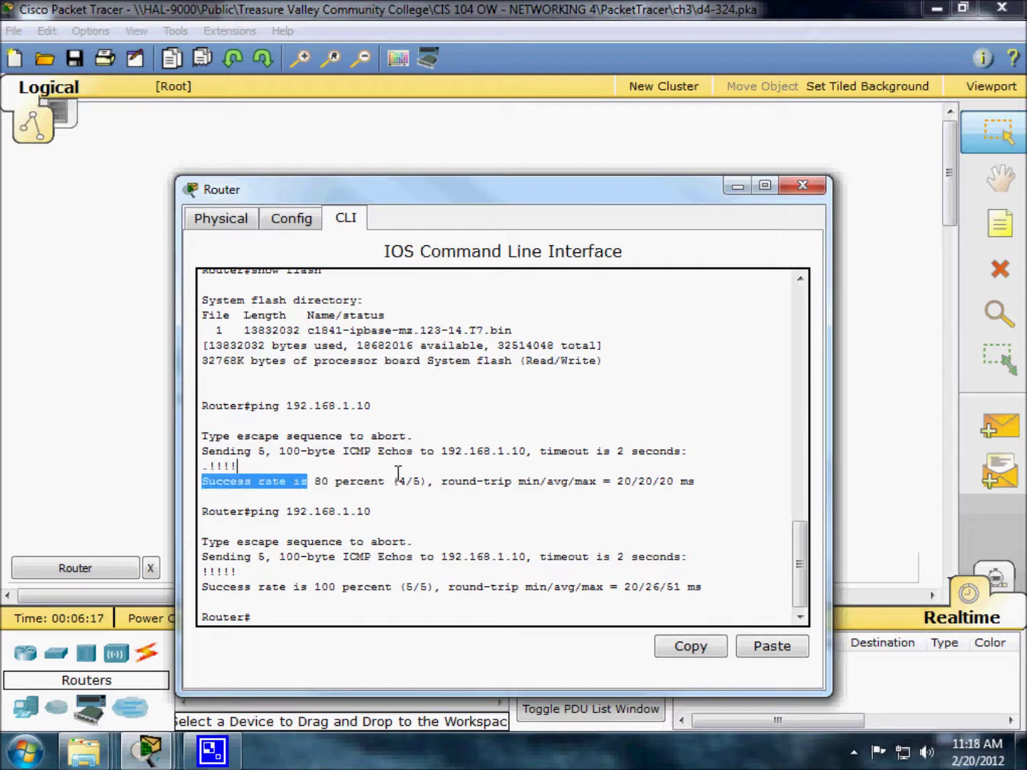
{"action": "left_click", "coordinate": [318, 591]}
{"action": "left_click_drag", "start_coordinate": [318, 591], "coordinate": [385, 588]}
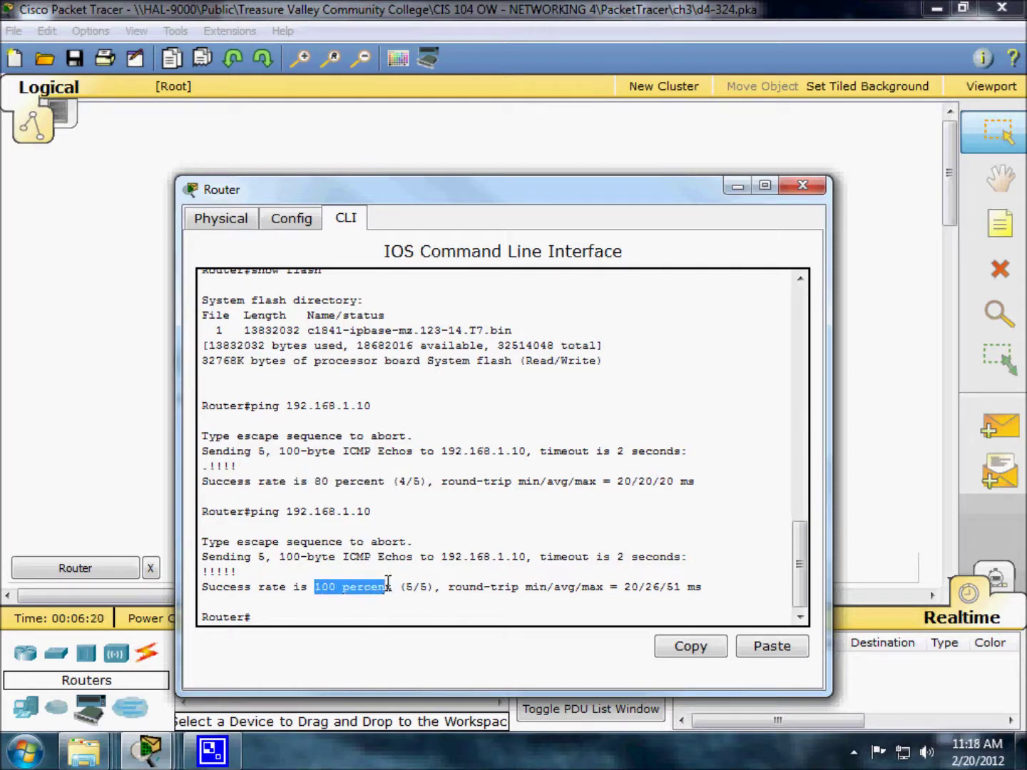
{"action": "left_click", "coordinate": [307, 621]}
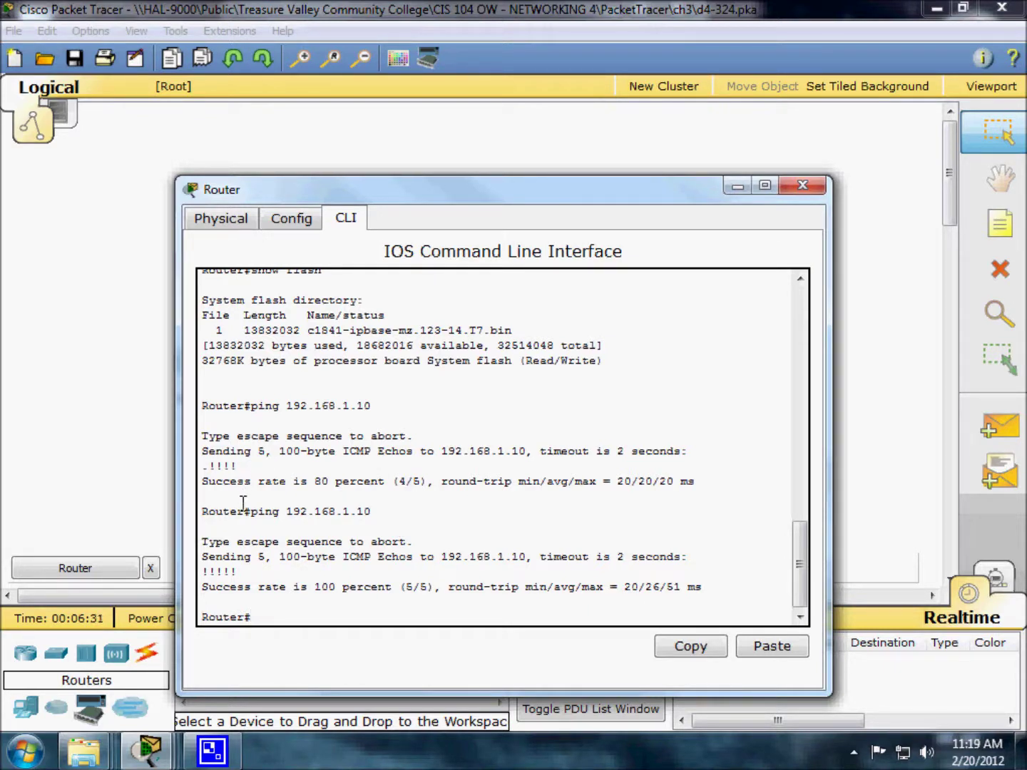
{"action": "left_click_drag", "start_coordinate": [252, 511], "coordinate": [324, 510]}
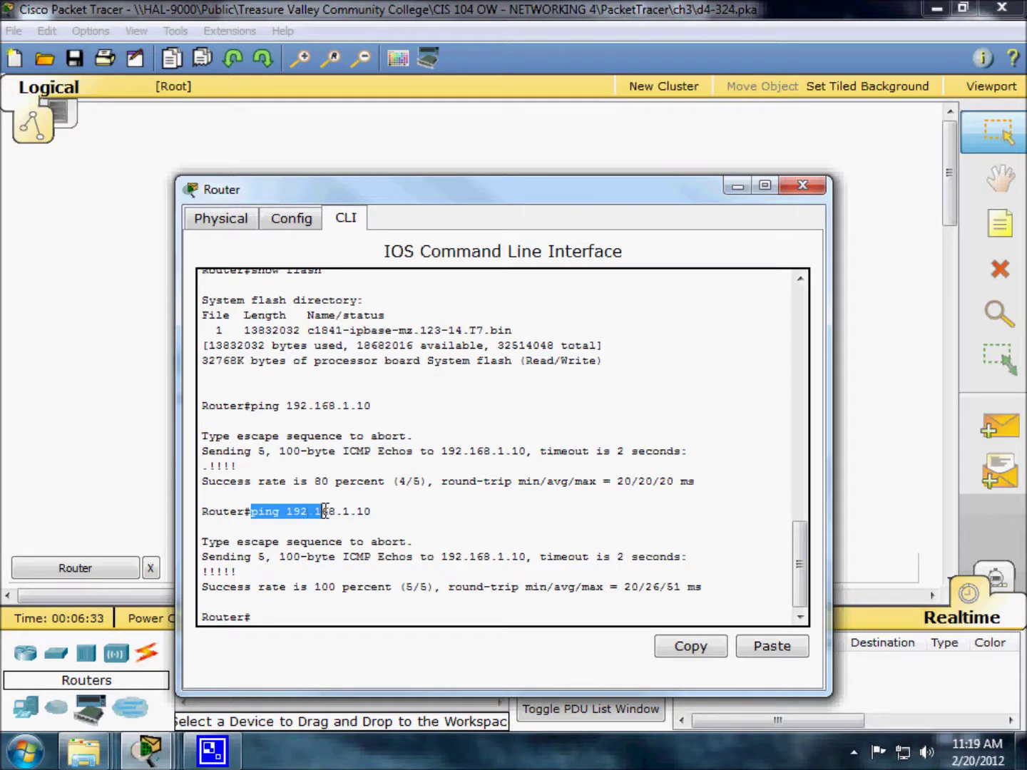
{"action": "left_click_drag", "start_coordinate": [324, 511], "coordinate": [370, 510]}
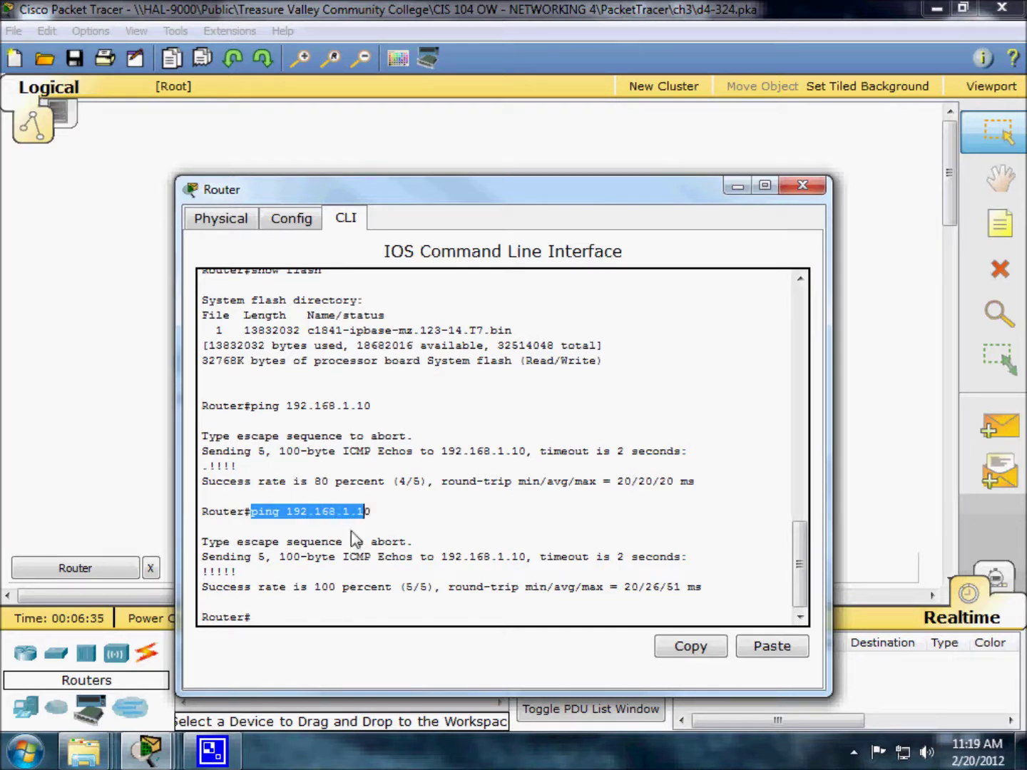
{"action": "triple_click", "coordinate": [278, 610]}
{"action": "left_click", "coordinate": [278, 611]}
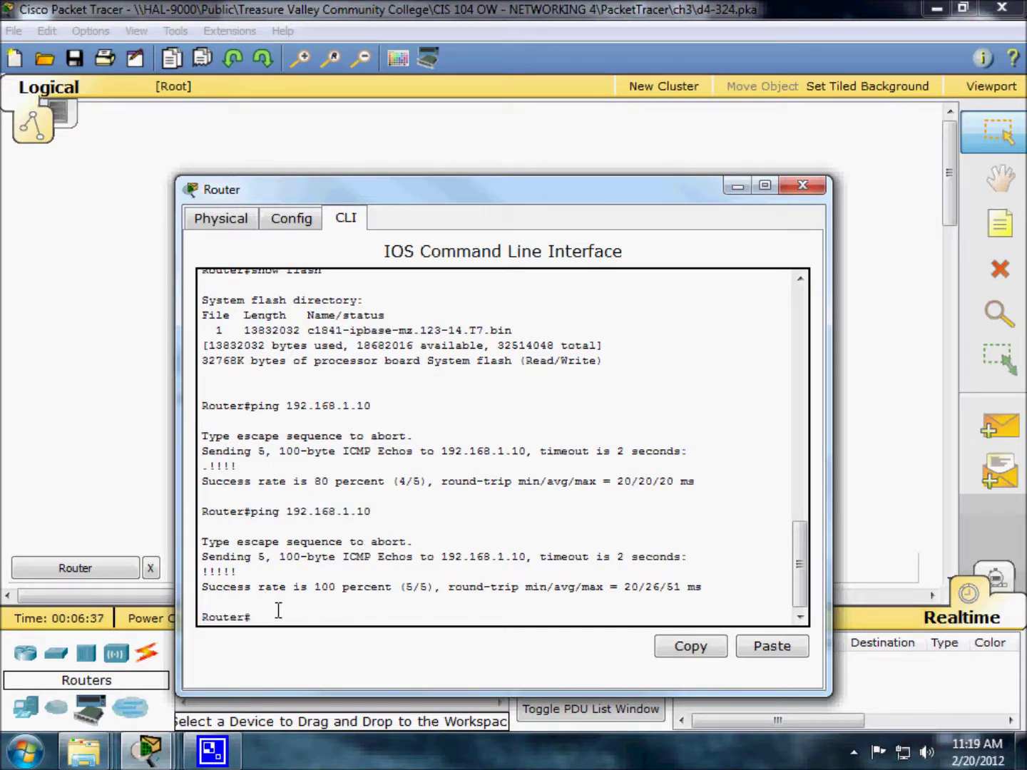
- Try copy tftp flash with c1841-ipbasek9-mz.124-12.bin as the remote host and a blank source filename
{"action": "type", "text": "copy tftp flash"}
{"action": "key", "text": "Return"}
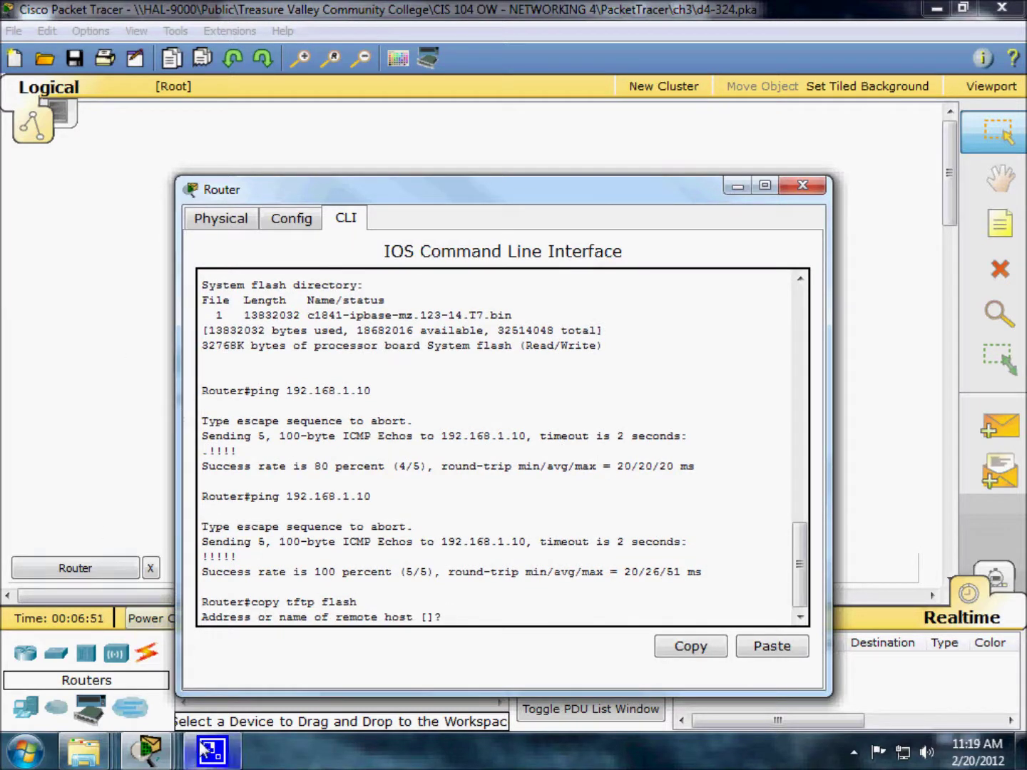
{"action": "left_click", "coordinate": [854, 752]}
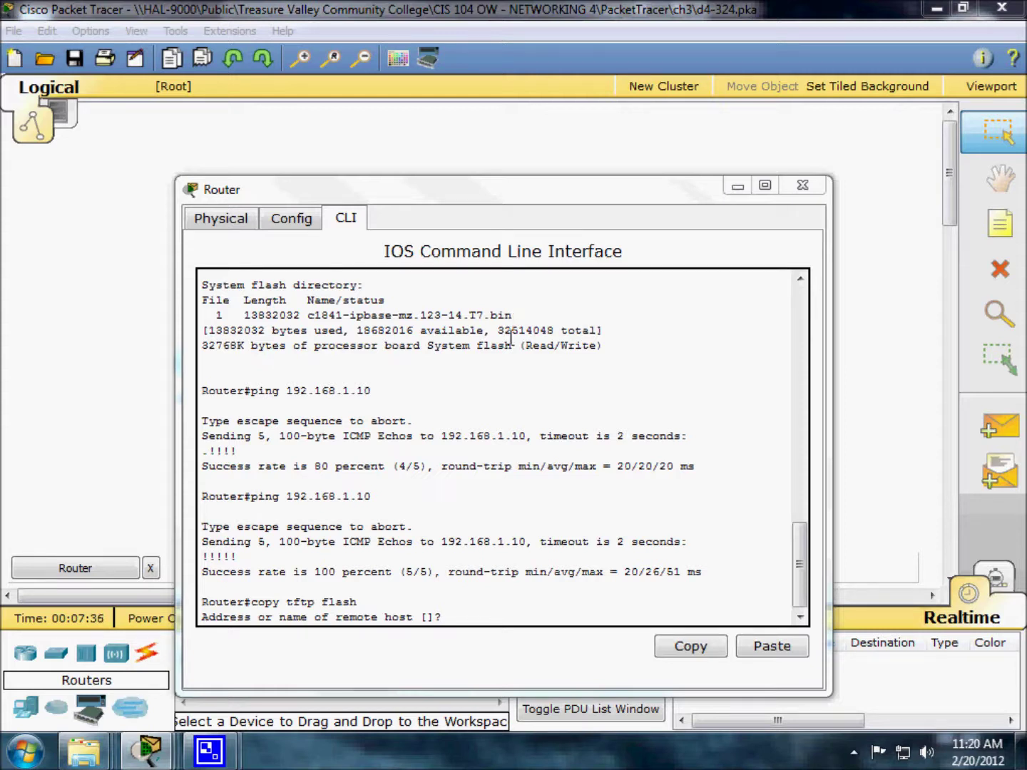
{"action": "left_click", "coordinate": [483, 615]}
{"action": "right_click", "coordinate": [482, 616]}
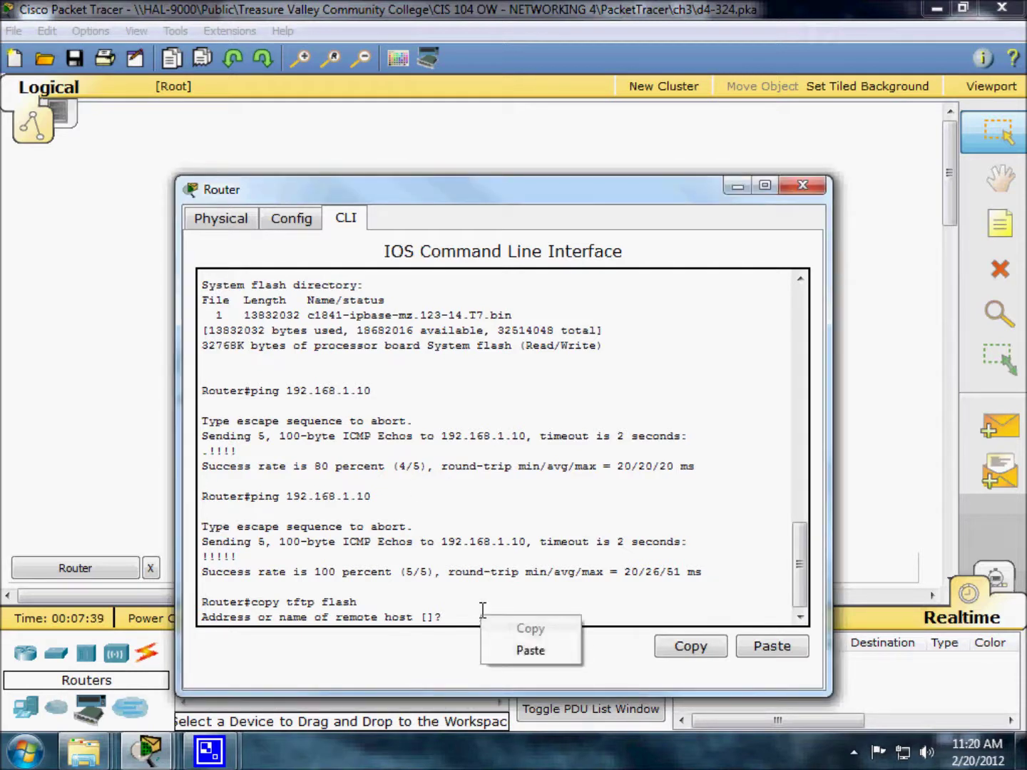
{"action": "left_click", "coordinate": [504, 651]}
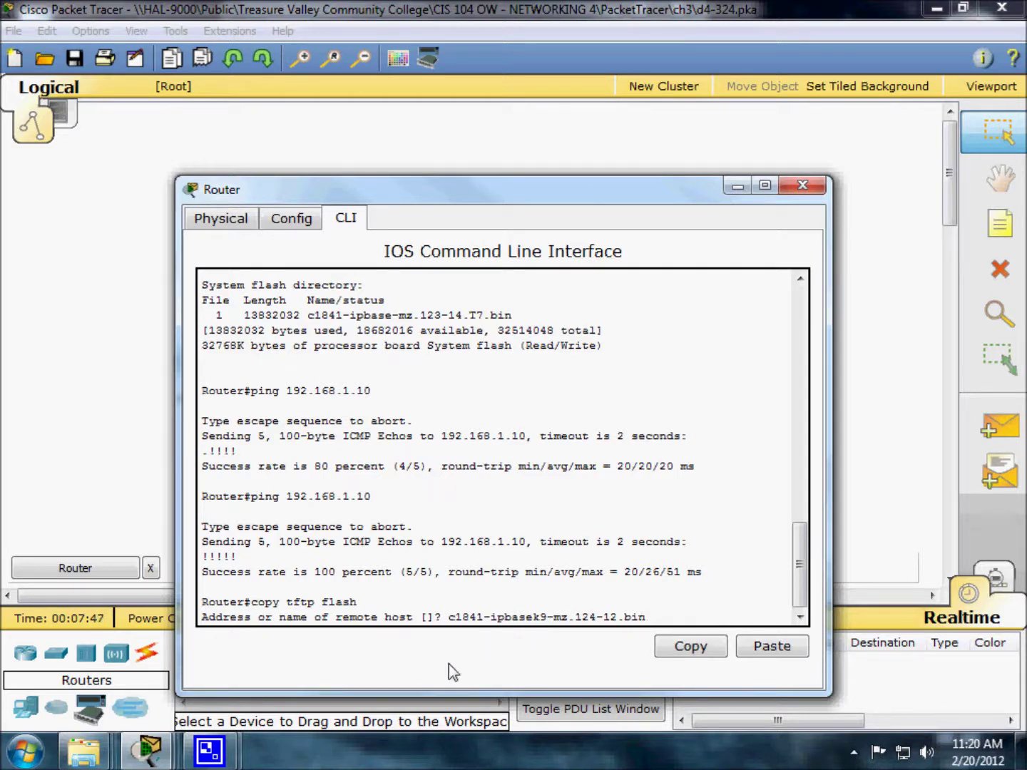
{"action": "key", "text": "Return"}
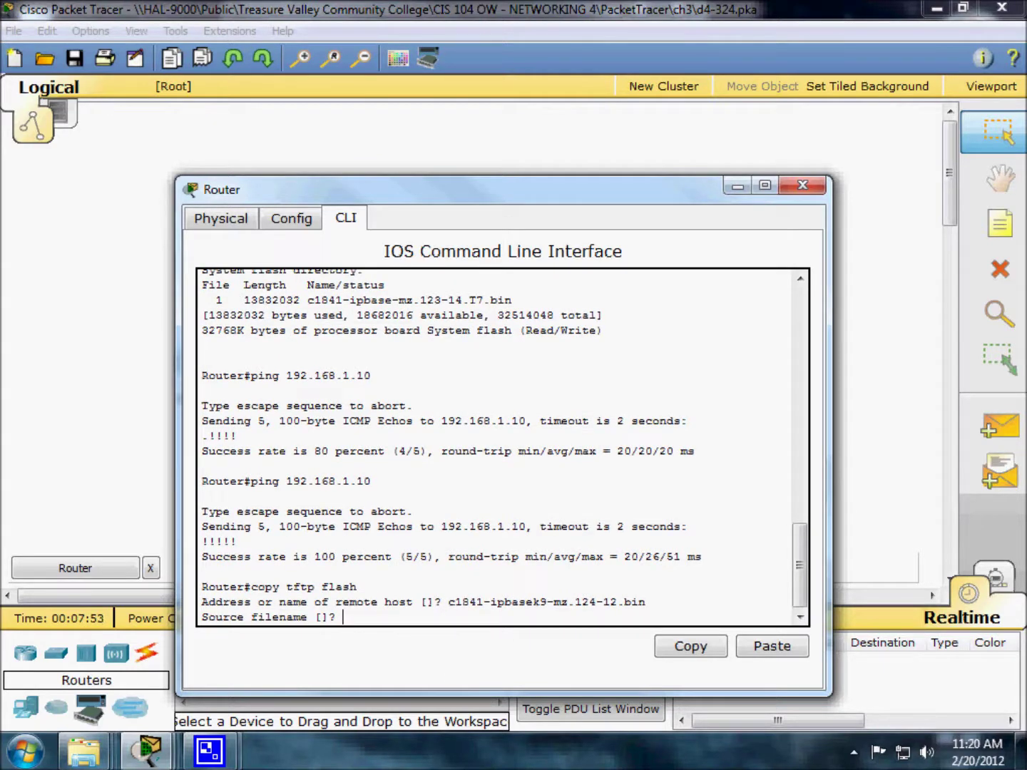
{"action": "key", "text": "Return"}
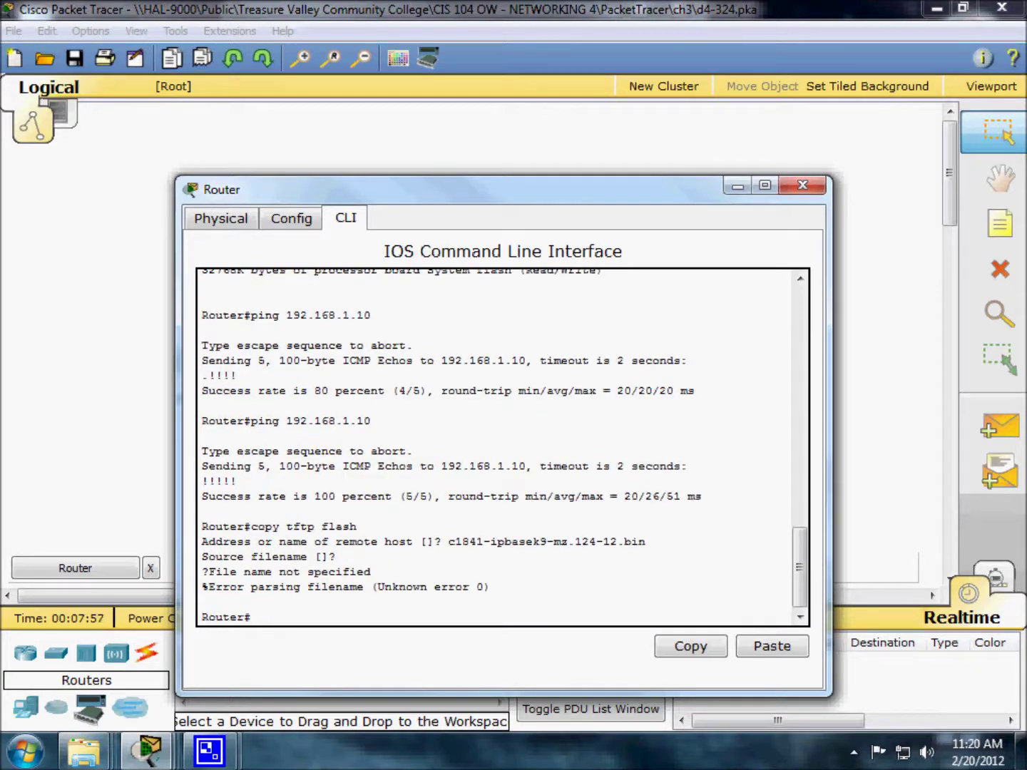
- Run copy tftp flash again, giving c1841-ipbasek9-mz.124-12.bin as the remote host
{"action": "key", "text": "Up"}
{"action": "key", "text": "Return"}
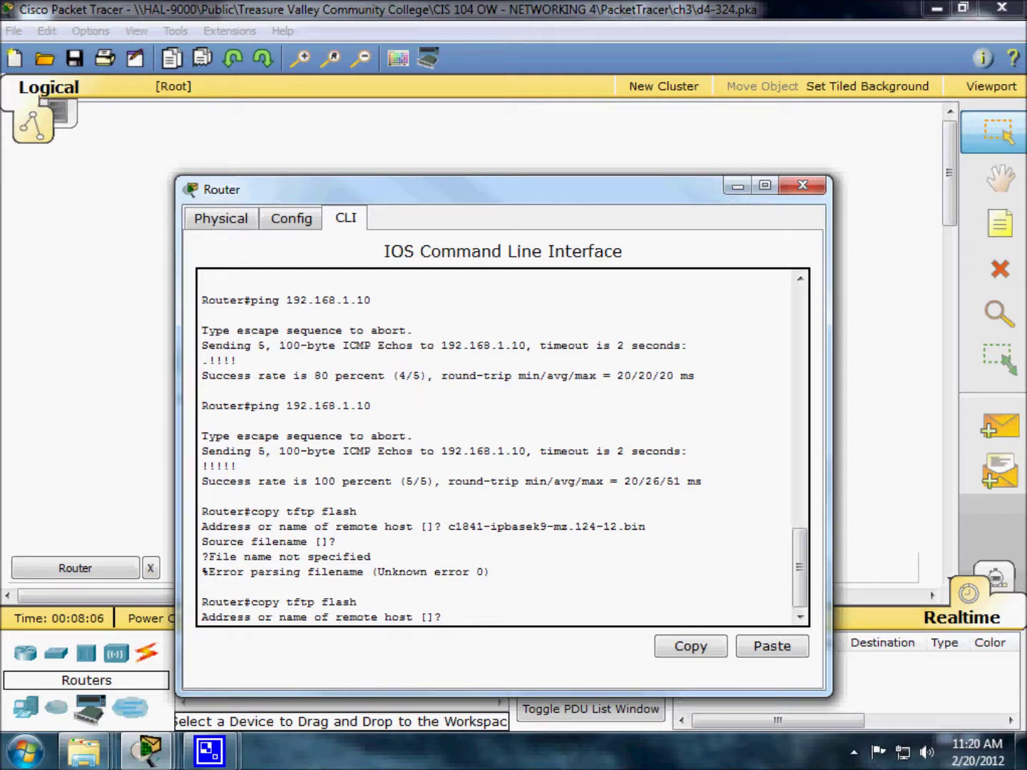
{"action": "right_click", "coordinate": [459, 619]}
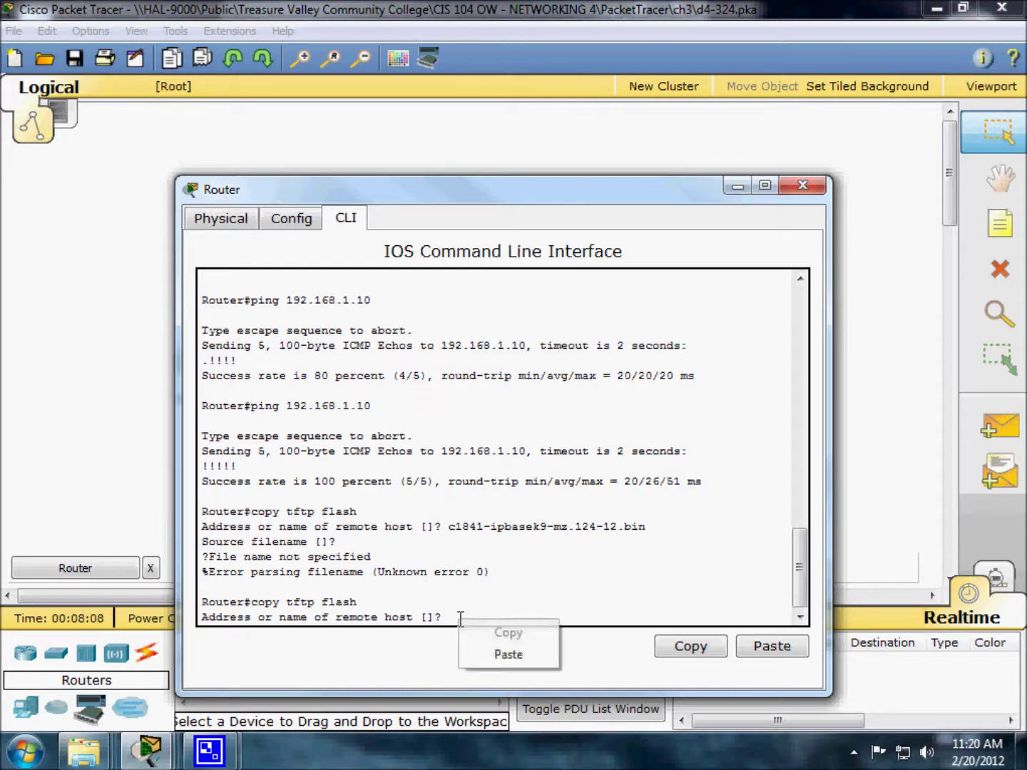
{"action": "left_click", "coordinate": [497, 661]}
{"action": "key", "text": "Return"}
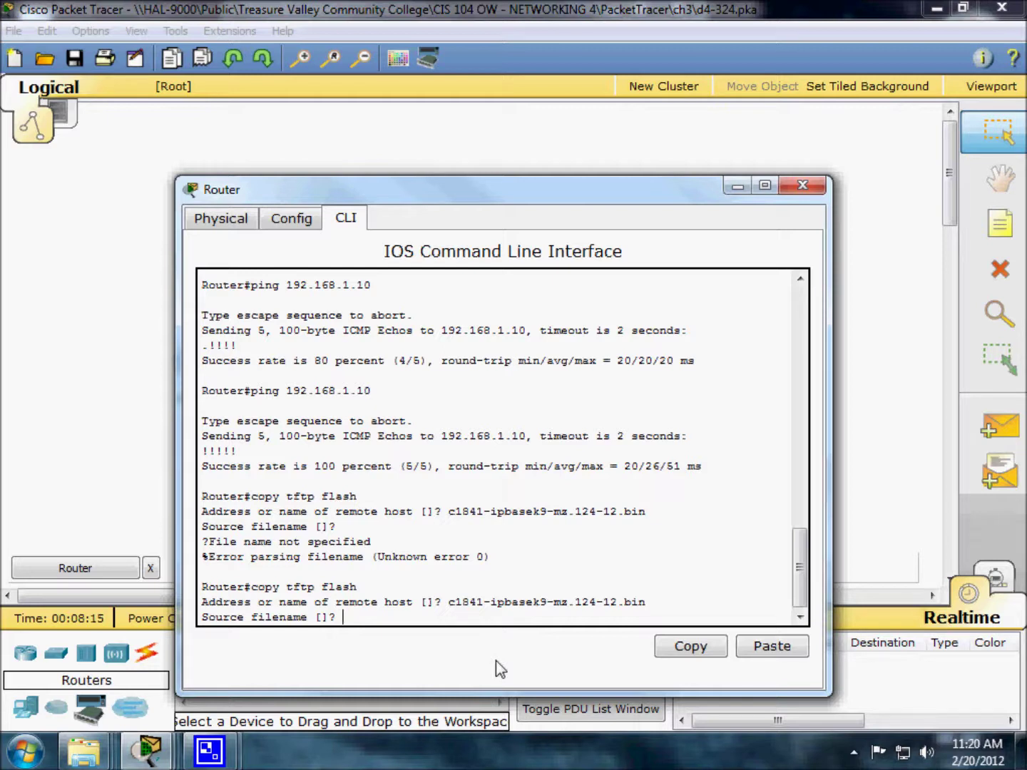
- Try the copy with enc1841-ipbasek9-mz.124-12.bin as the source filename and the default destination filename
{"action": "key", "text": "Up"}
{"action": "key", "text": "Up"}
{"action": "key", "text": "Up"}
{"action": "key", "text": "Down"}
{"action": "key", "text": "Down"}
{"action": "key", "text": "Up"}
{"action": "key", "text": "Down"}
{"action": "type", "text": "en"}
{"action": "triple_click", "coordinate": [355, 620]}
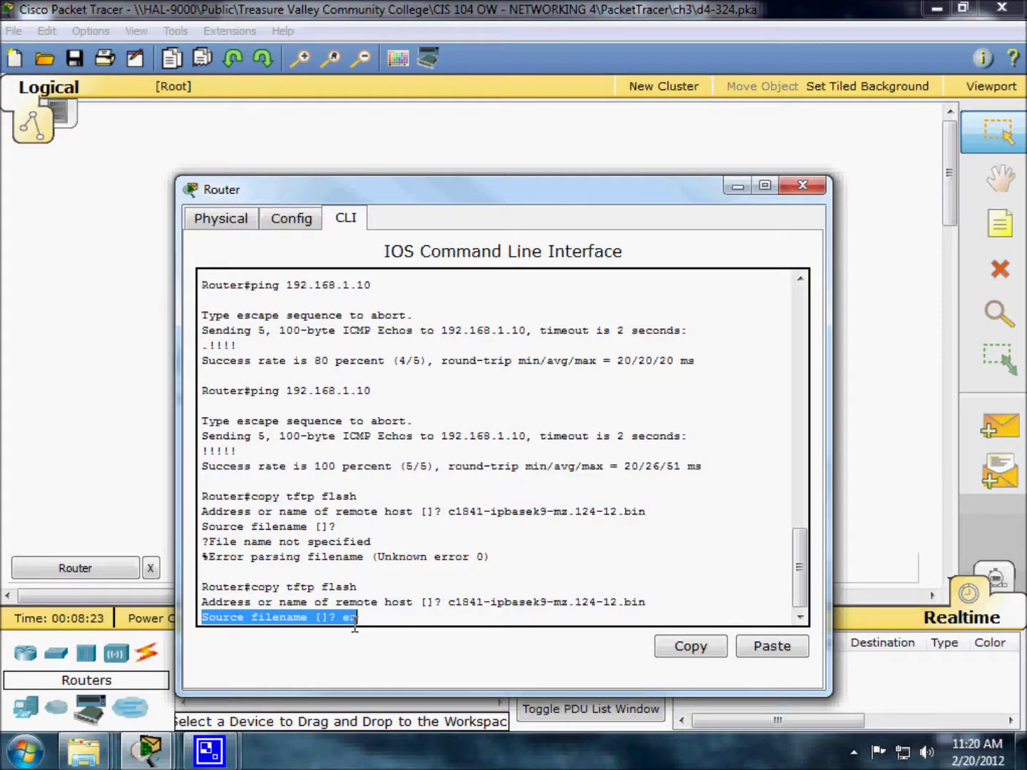
{"action": "left_click", "coordinate": [355, 621]}
{"action": "double_click", "coordinate": [354, 618]}
{"action": "right_click", "coordinate": [355, 618]}
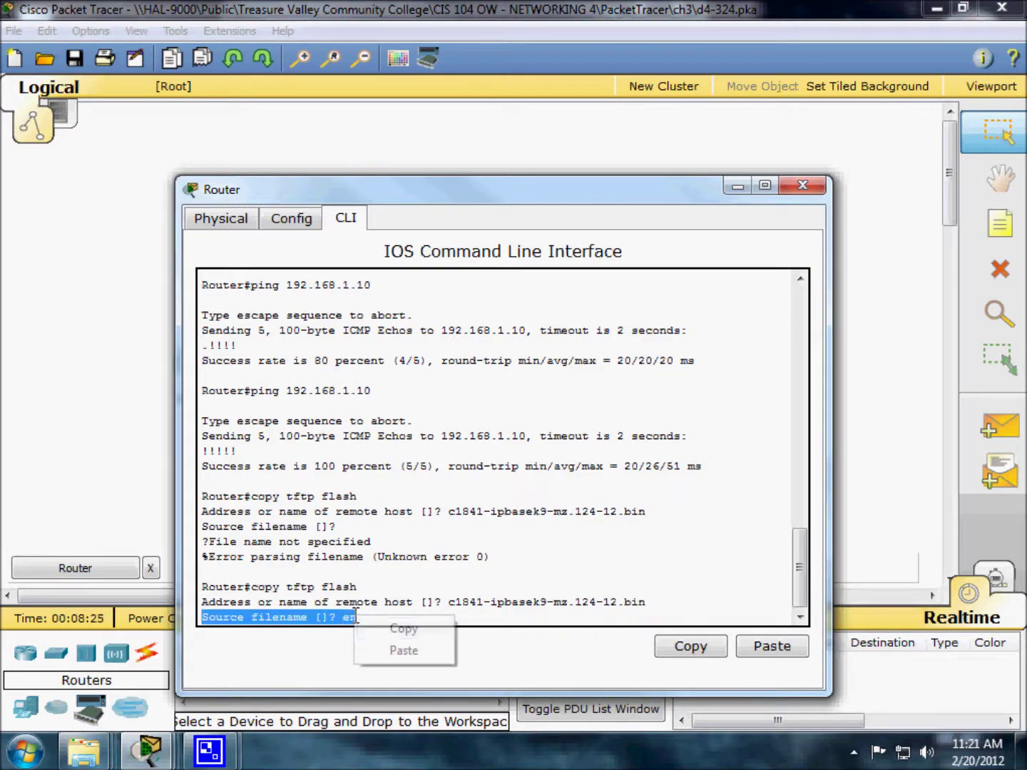
{"action": "left_click", "coordinate": [386, 651]}
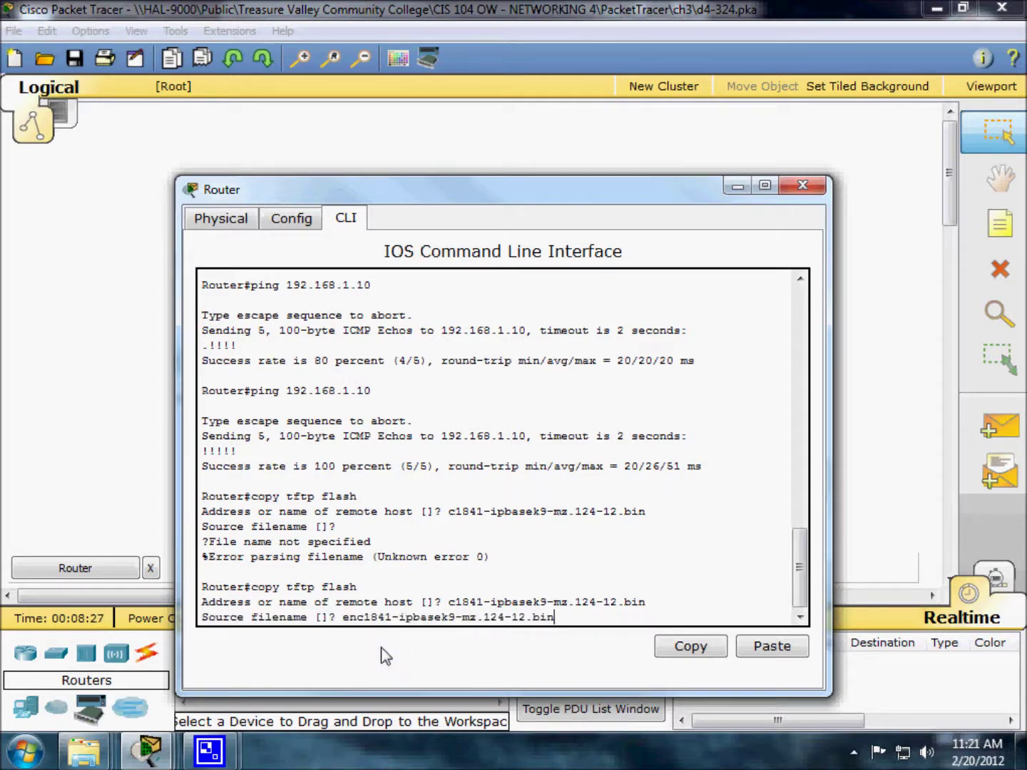
{"action": "key", "text": "Return"}
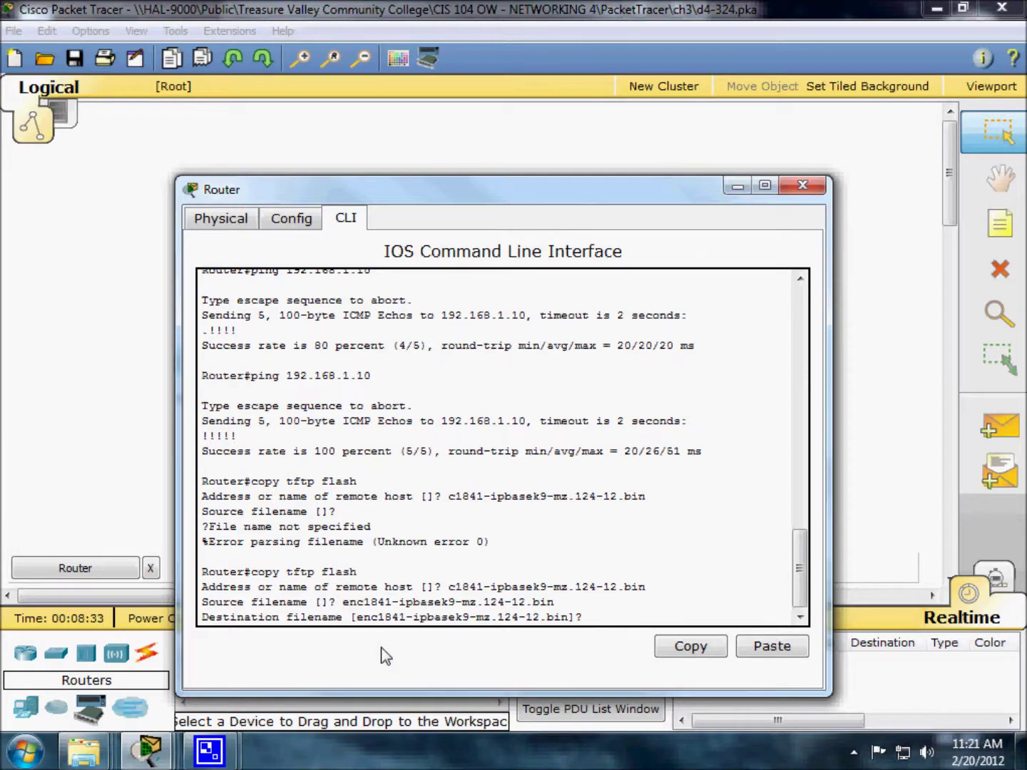
{"action": "key", "text": "Return"}
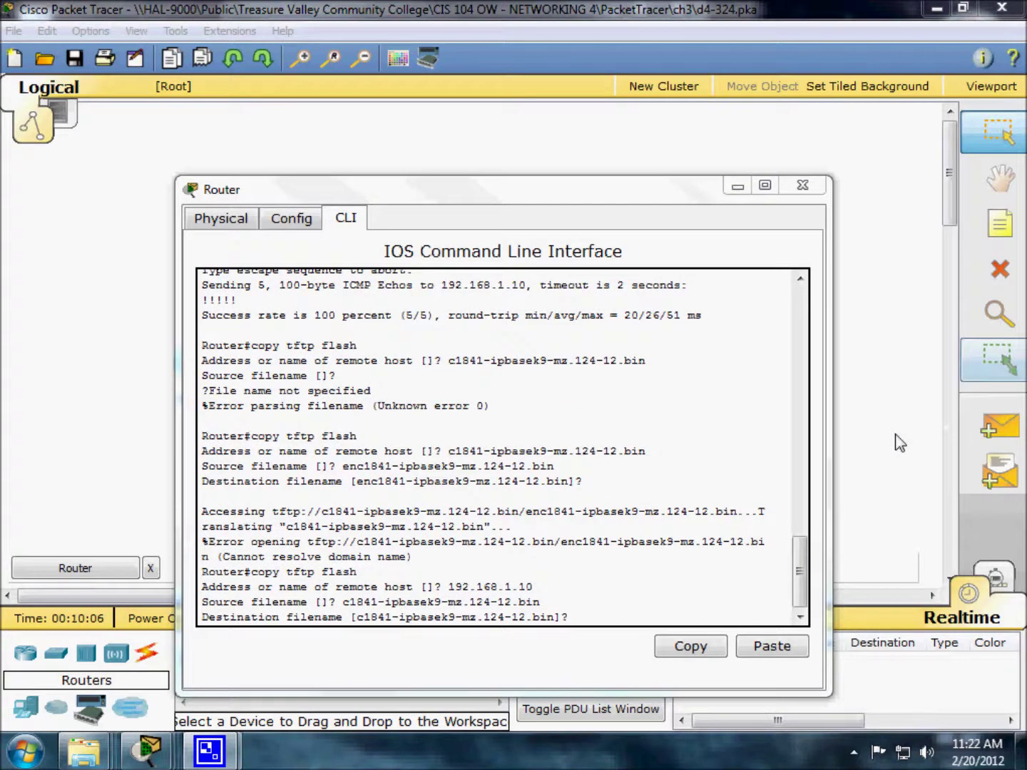
- Return to the router's CLI and accept the default destination filename to copy c1841-ipbasek9-mz.124-12.bin from 192.168.1.10 to flash
{"action": "left_click", "coordinate": [900, 442]}
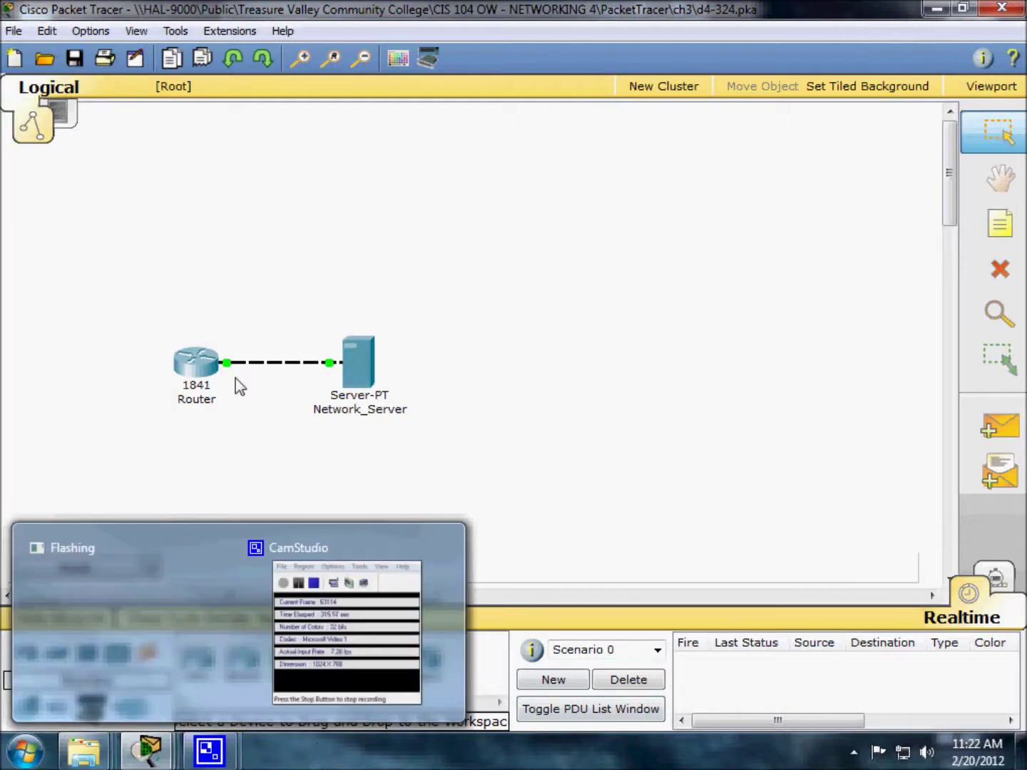
{"action": "mouse_move", "coordinate": [146, 750]}
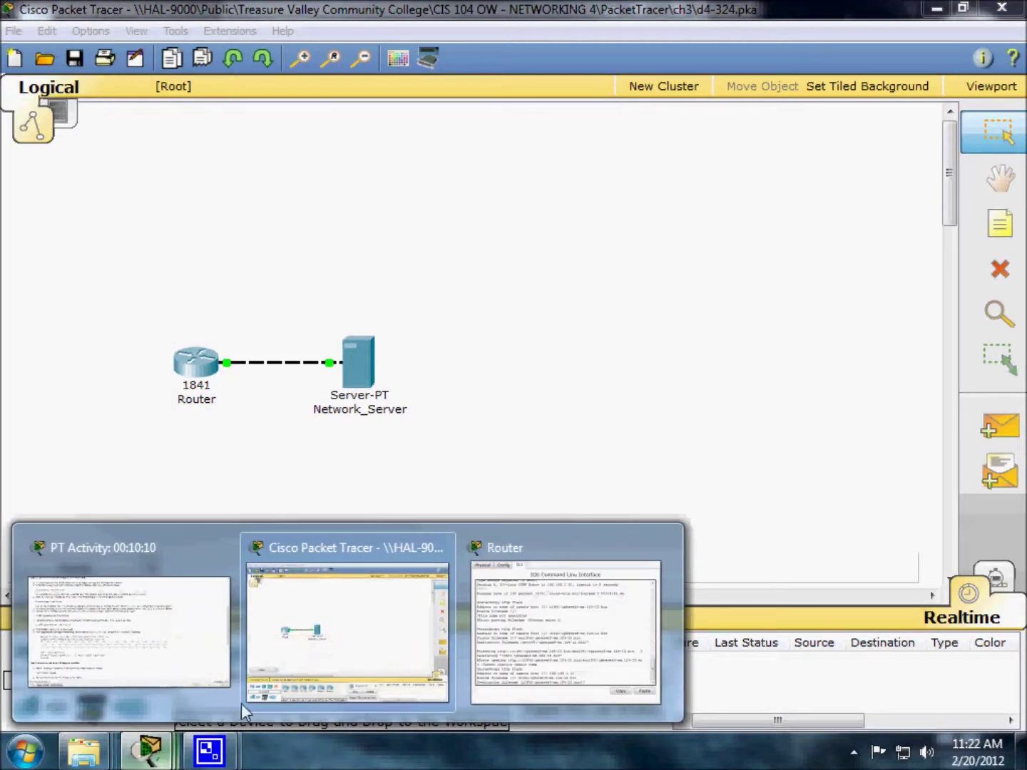
{"action": "left_click", "coordinate": [499, 613]}
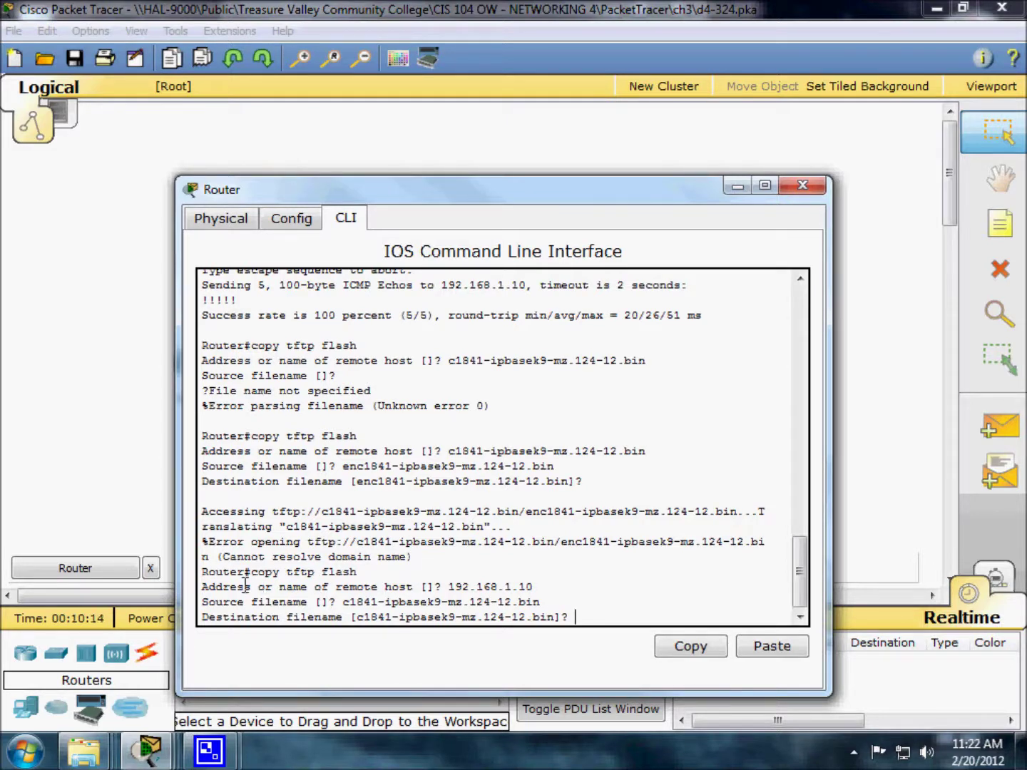
{"action": "left_click_drag", "start_coordinate": [246, 587], "coordinate": [385, 582]}
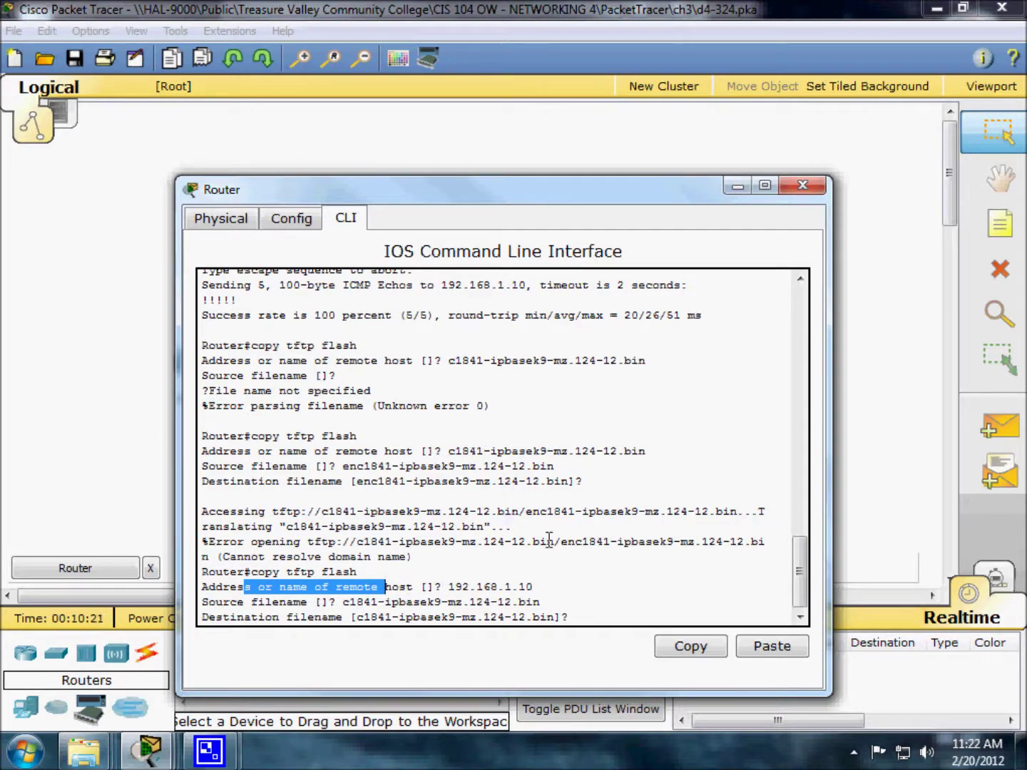
{"action": "left_click", "coordinate": [576, 615]}
{"action": "key", "text": "Return"}
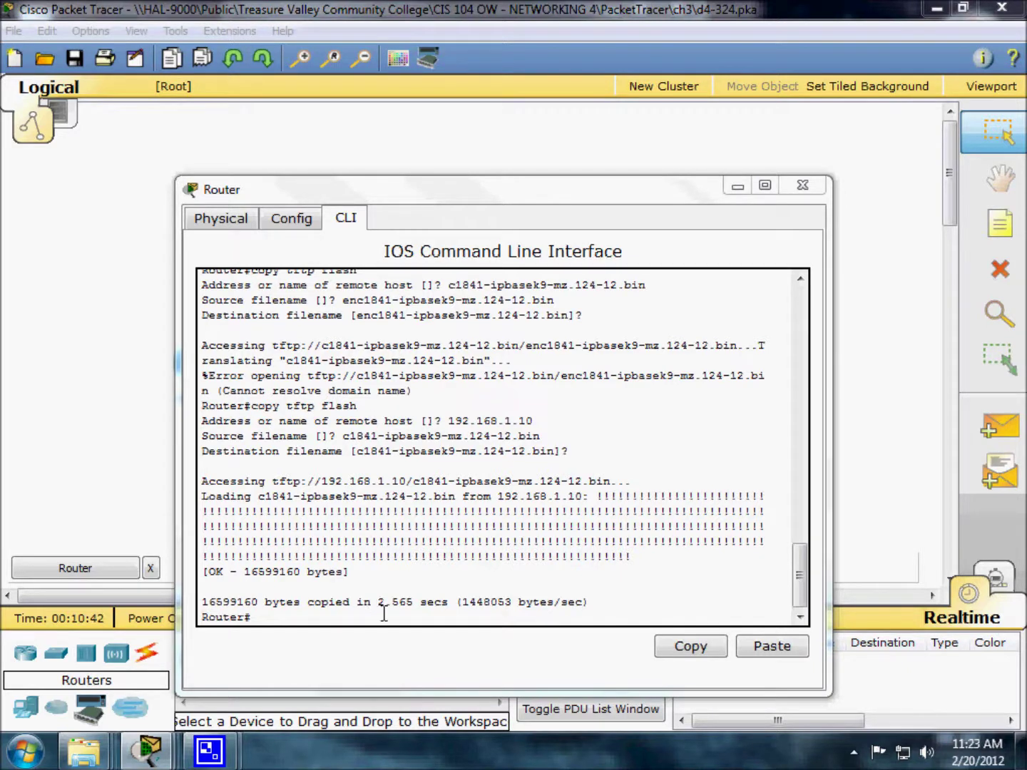
- Run show flash on the router and review the IOS image entries in the flash directory
{"action": "left_click", "coordinate": [359, 615]}
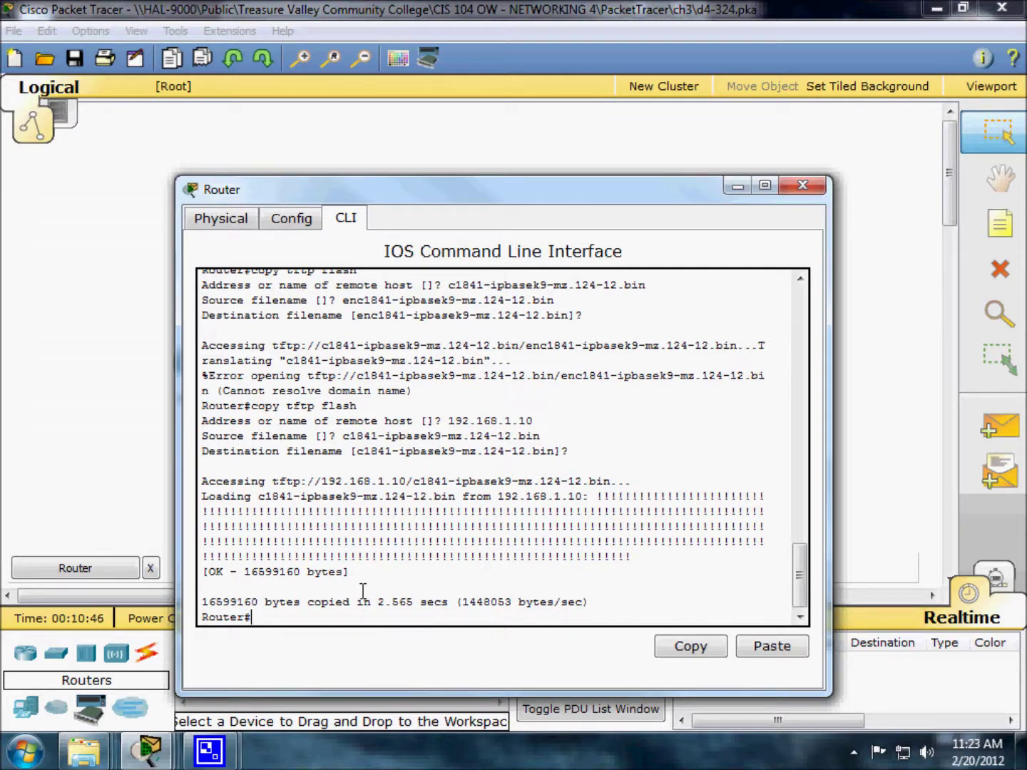
{"action": "type", "text": "show flash"}
{"action": "key", "text": "Return"}
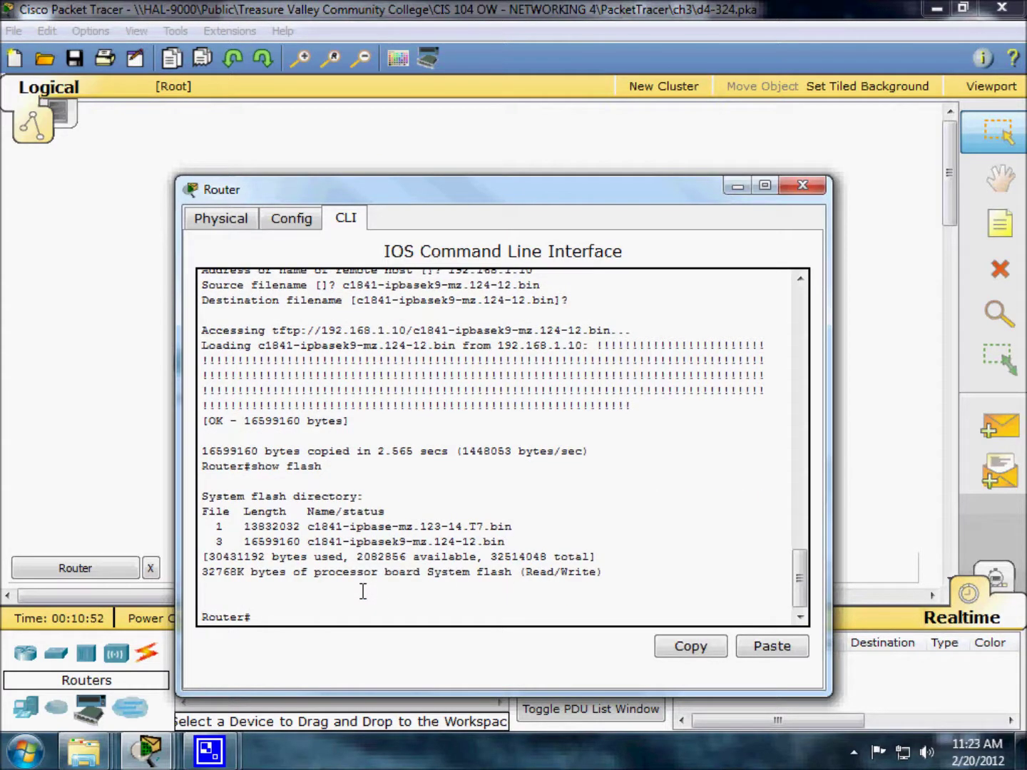
{"action": "left_click_drag", "start_coordinate": [397, 542], "coordinate": [323, 523]}
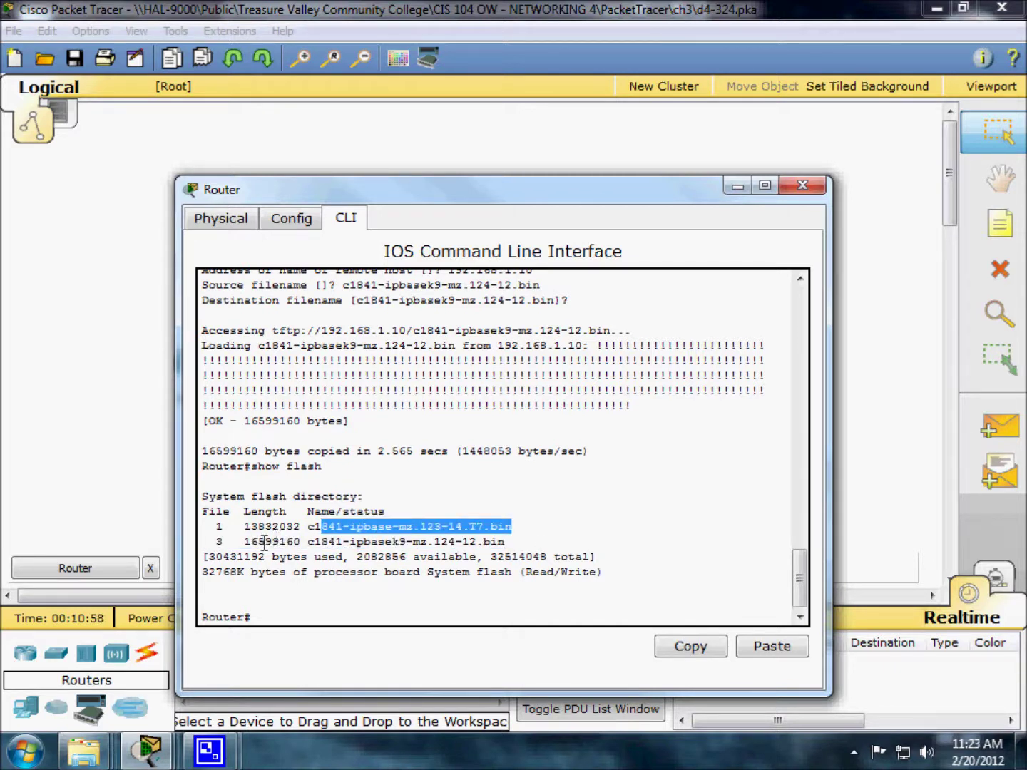
{"action": "left_click_drag", "start_coordinate": [251, 542], "coordinate": [518, 530]}
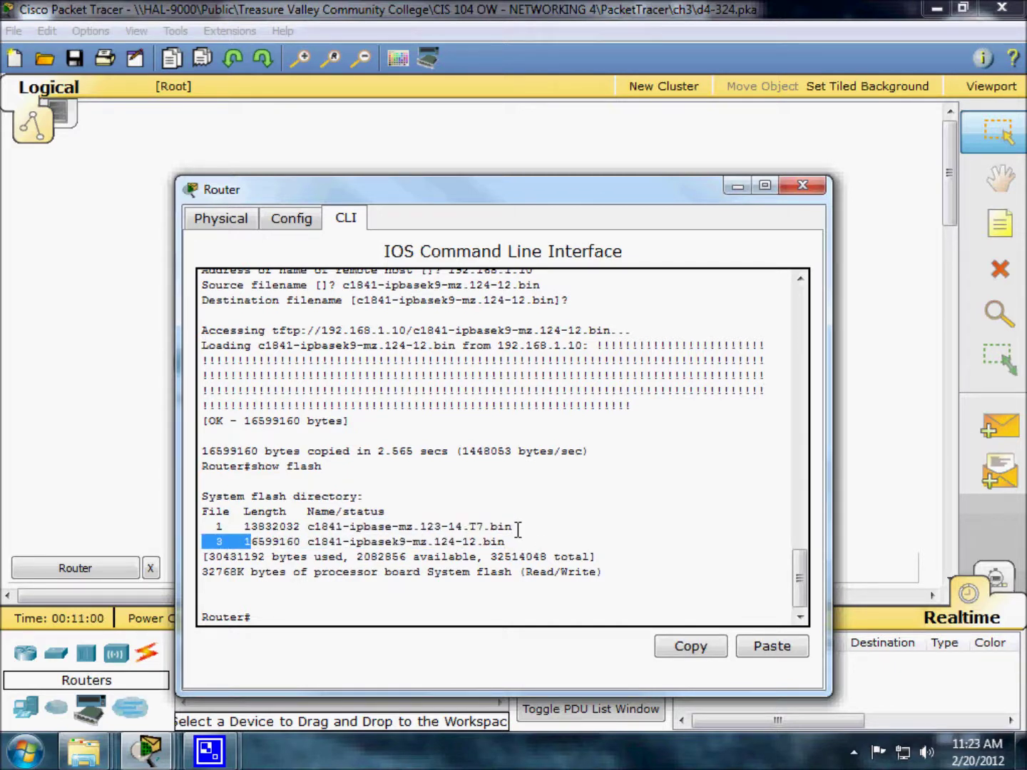
{"action": "left_click", "coordinate": [347, 618]}
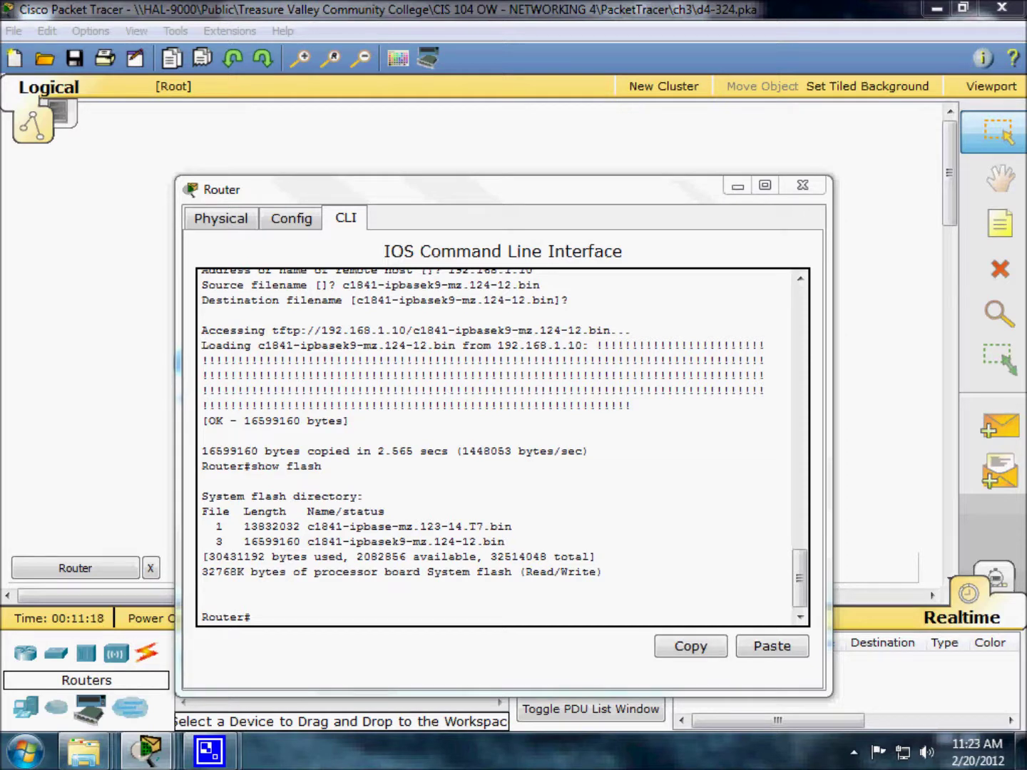
- Enter global configuration mode and run boot system flash c1841-ipbasek9-mz.124-12.bin to set the first boot image
{"action": "left_click", "coordinate": [282, 618]}
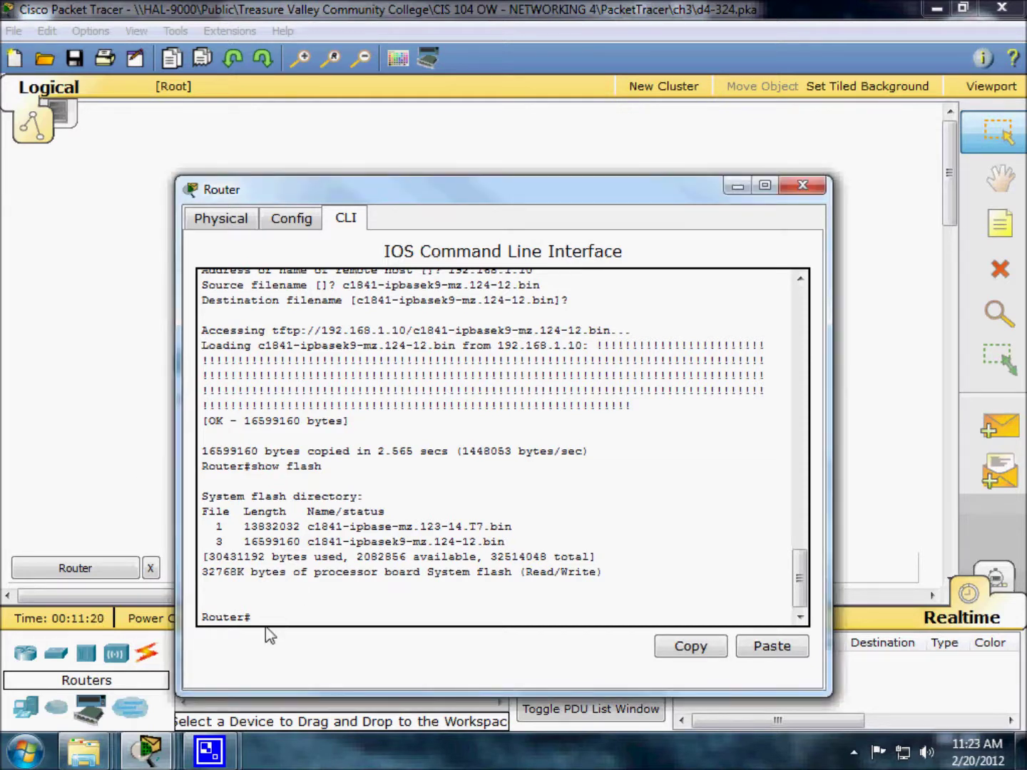
{"action": "type", "text": "conf t"}
{"action": "key", "text": "Return"}
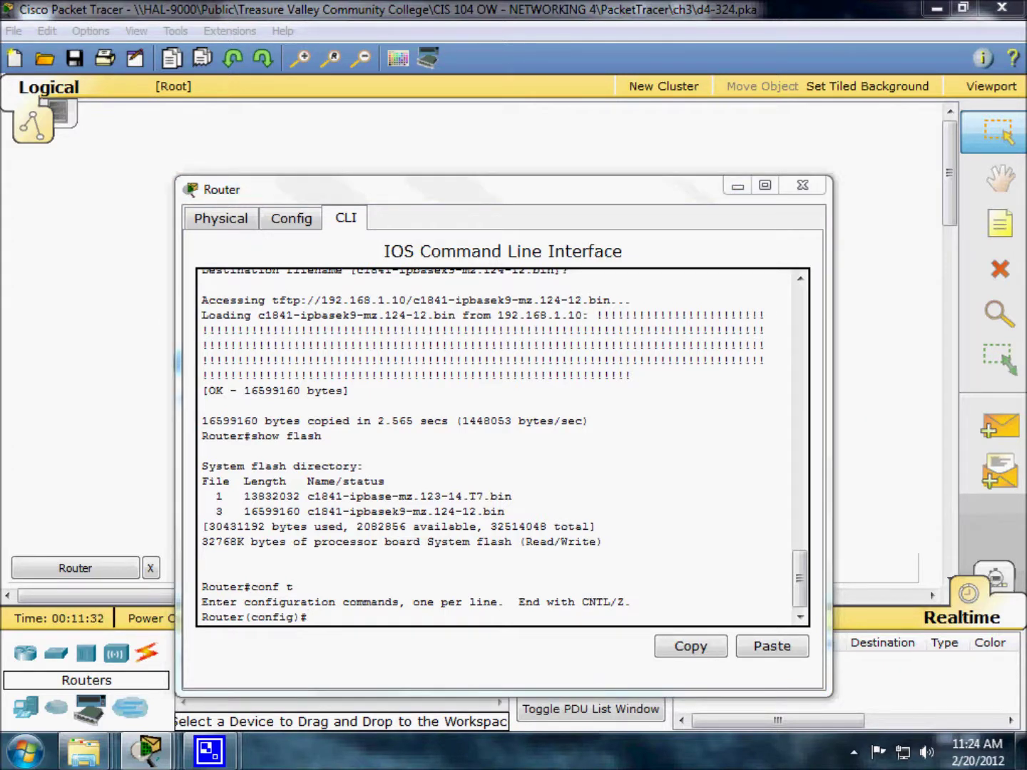
{"action": "left_click", "coordinate": [347, 616]}
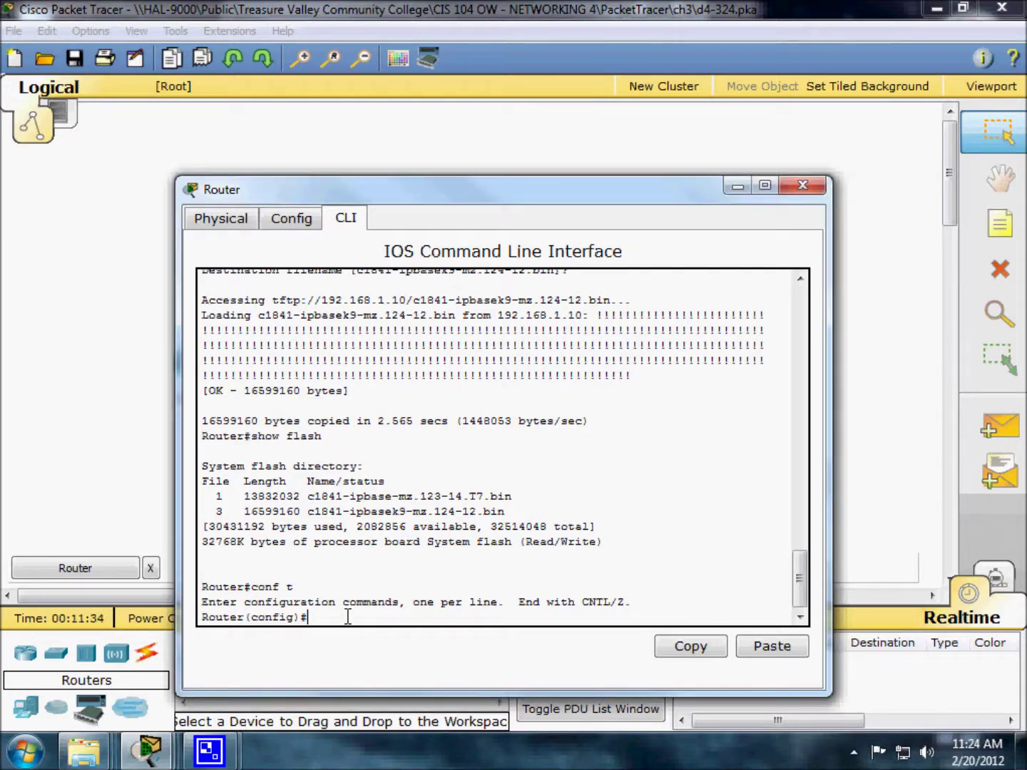
{"action": "right_click", "coordinate": [344, 617]}
{"action": "left_click", "coordinate": [394, 652]}
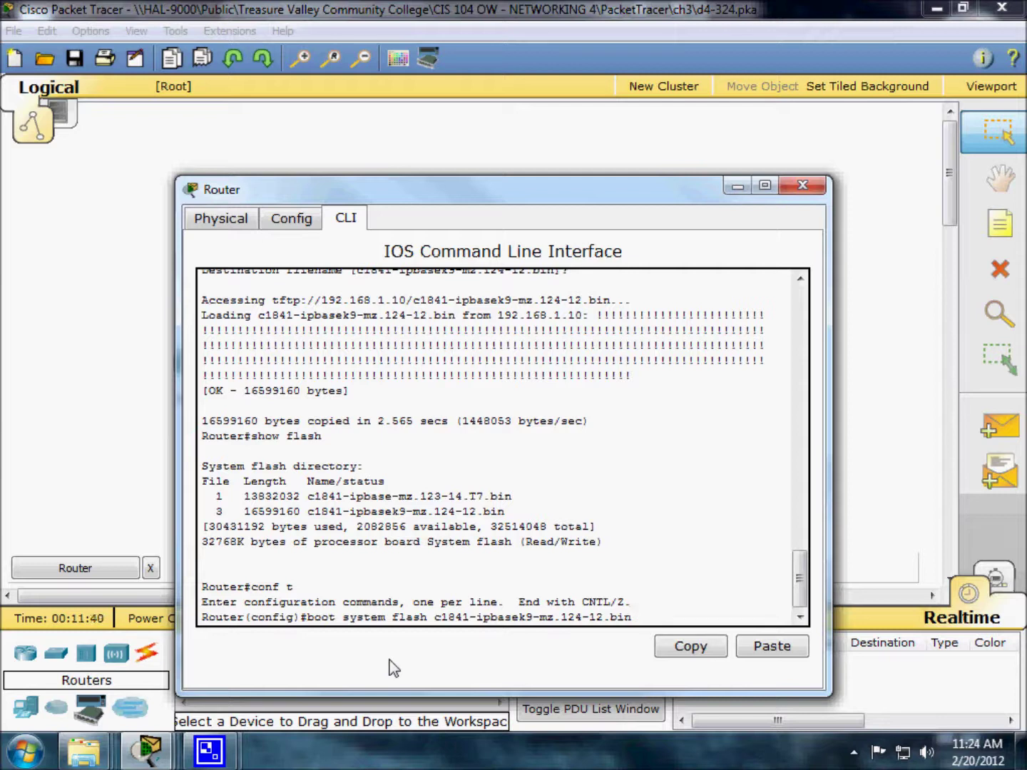
{"action": "key", "text": "Return"}
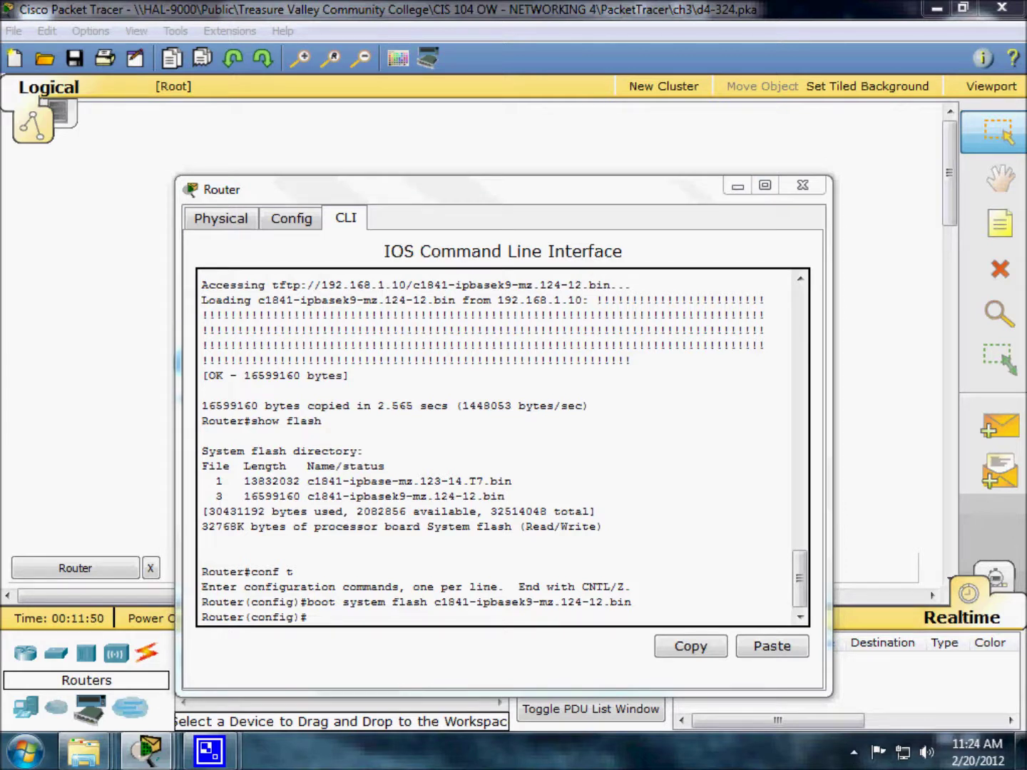
- Add boot system flash c1841-ipbase-mz.123-14.T7.bin as the fallback boot image and leave configuration mode
{"action": "left_click", "coordinate": [324, 616]}
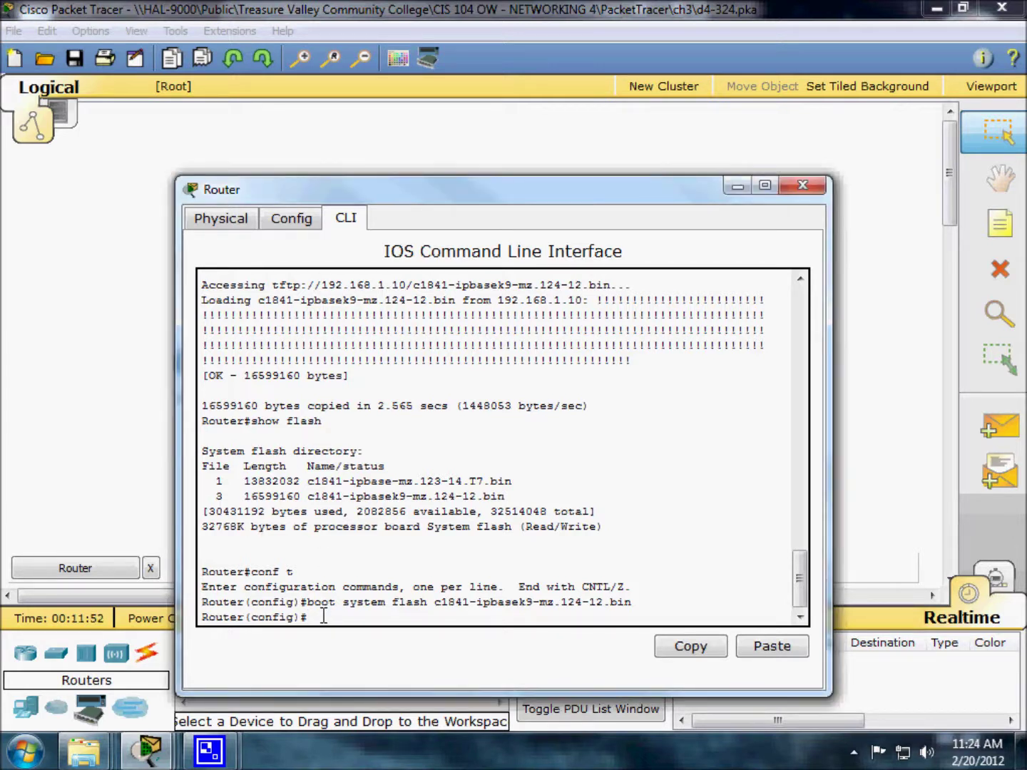
{"action": "right_click", "coordinate": [323, 616]}
{"action": "left_click", "coordinate": [378, 655]}
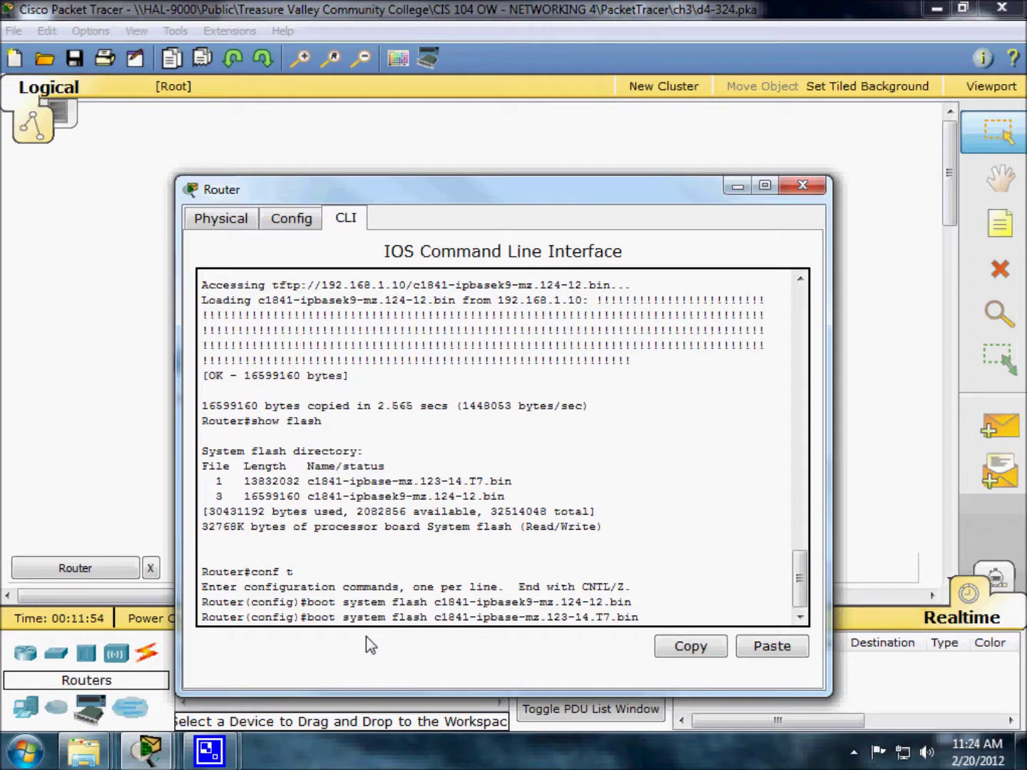
{"action": "left_click_drag", "start_coordinate": [518, 617], "coordinate": [554, 617]}
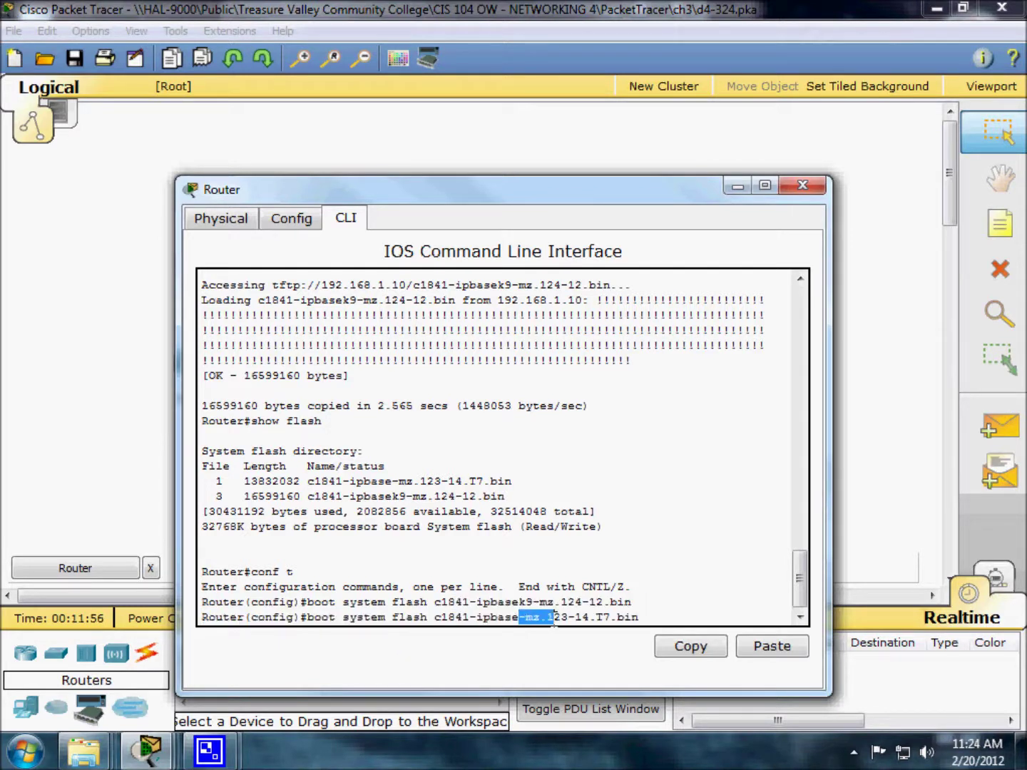
{"action": "left_click", "coordinate": [652, 593]}
{"action": "key", "text": "Return"}
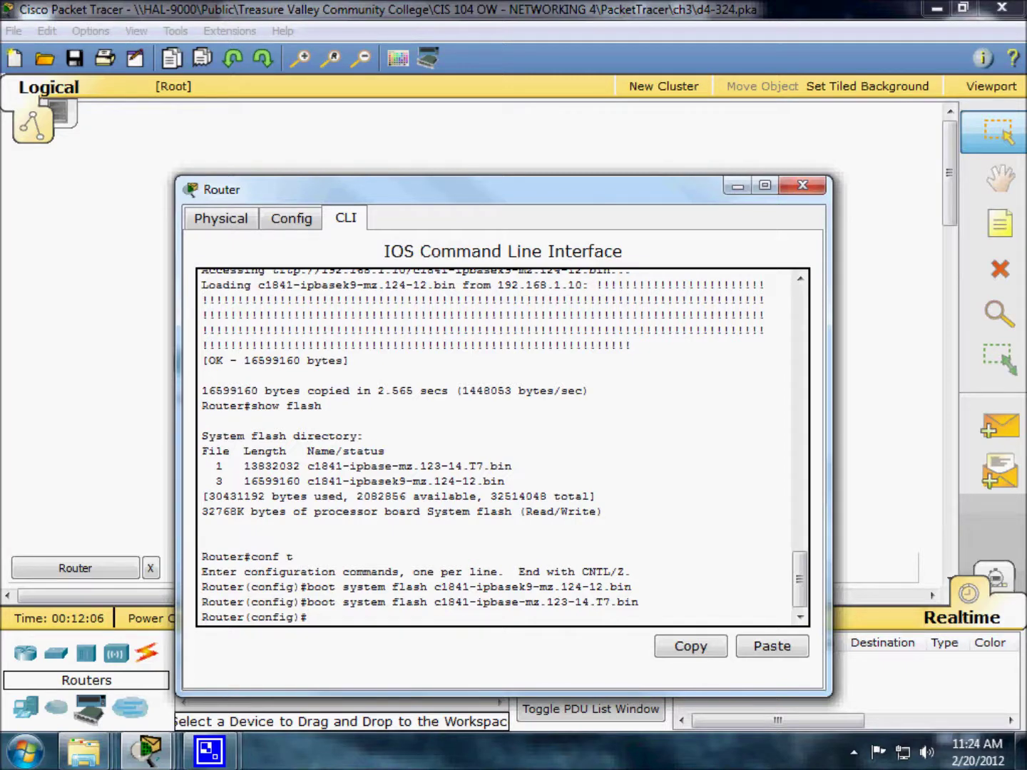
{"action": "key", "text": "ctrl+z"}
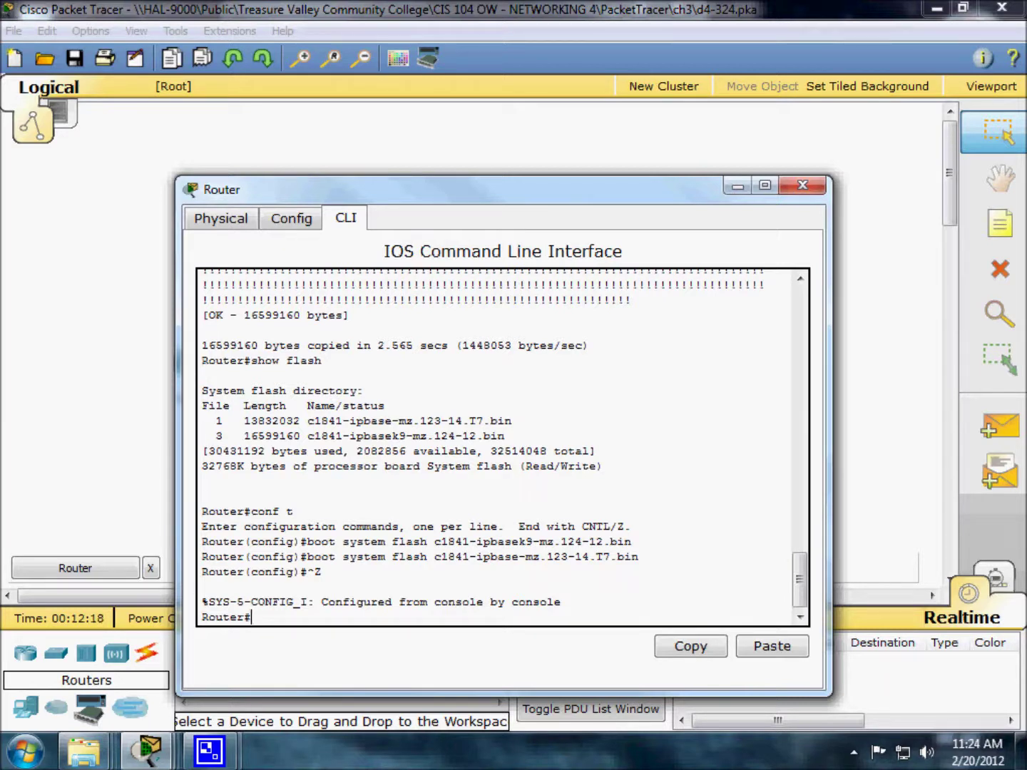
- Try show run config, and shorten the recalled command to show run to display the running configuration
{"action": "type", "text": "show run config"}
{"action": "key", "text": "Return"}
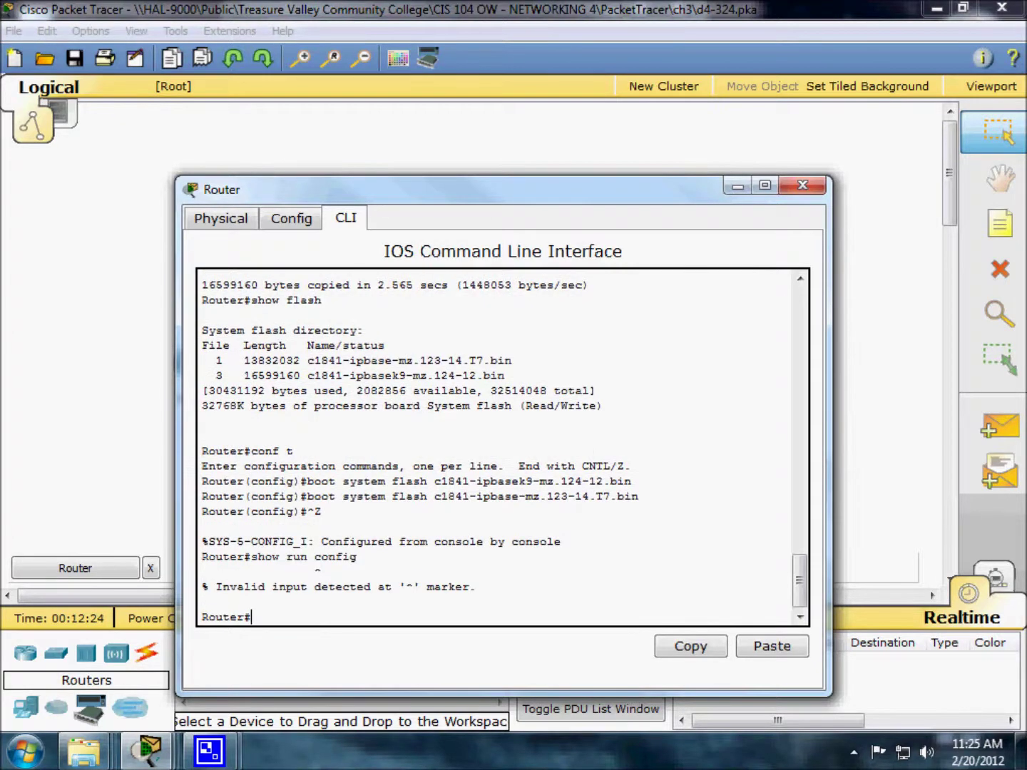
{"action": "key", "text": "Up"}
{"action": "key", "text": "BackSpace"}
{"action": "key", "text": "BackSpace"}
{"action": "key", "text": "BackSpace"}
{"action": "key", "text": "BackSpace"}
{"action": "key", "text": "BackSpace"}
{"action": "key", "text": "BackSpace"}
{"action": "key", "text": "BackSpace"}
{"action": "key", "text": "BackSpace"}
{"action": "key", "text": "BackSpace"}
{"action": "type", "text": "n"}
{"action": "key", "text": "Return"}
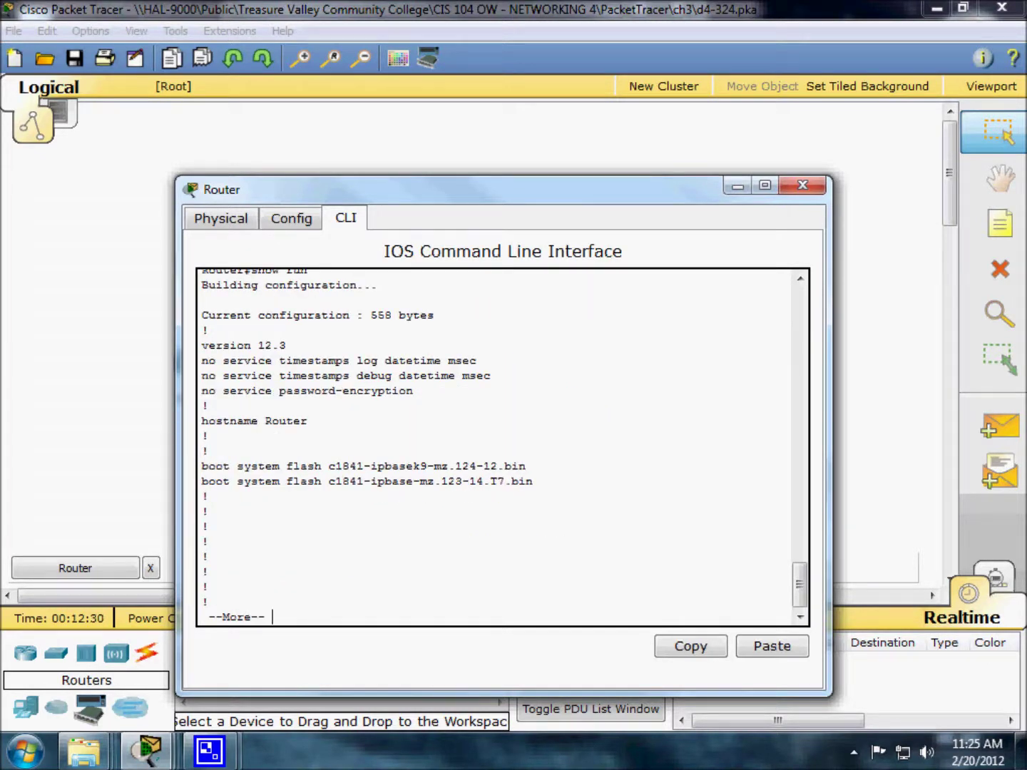
- Review the show run command and examine the boot system flash lines in the running configuration
{"action": "left_click_drag", "start_coordinate": [801, 595], "coordinate": [812, 568]}
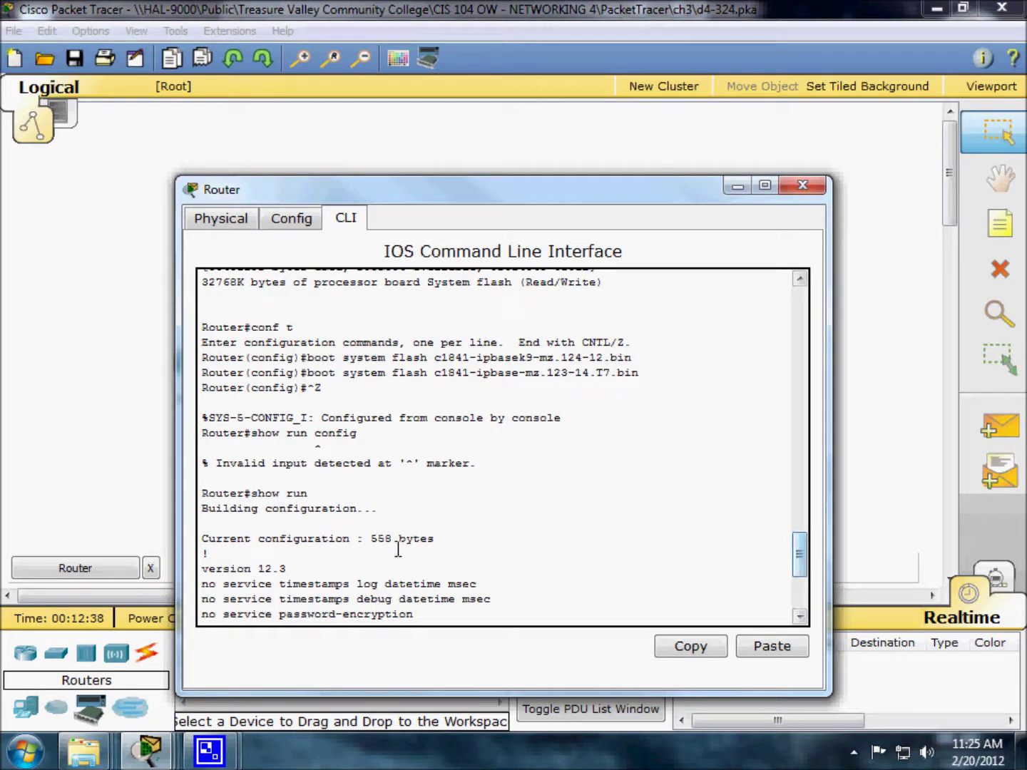
{"action": "left_click_drag", "start_coordinate": [308, 493], "coordinate": [252, 492]}
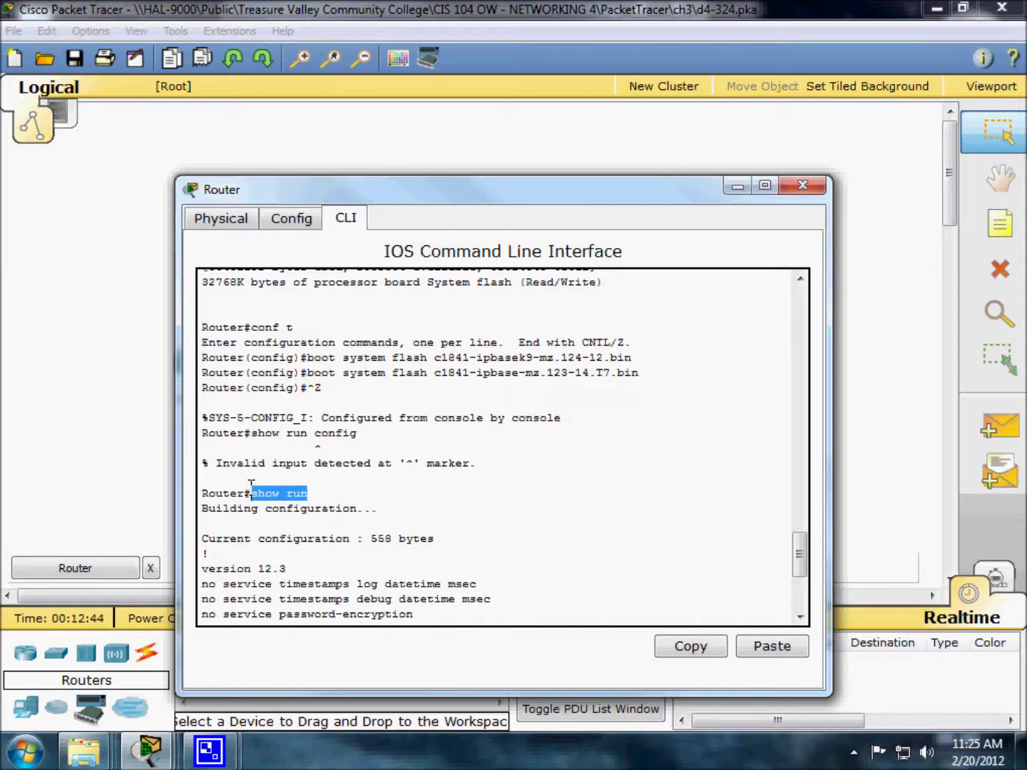
{"action": "mouse_move", "coordinate": [251, 486]}
{"action": "left_mouse_down"}
{"action": "mouse_move", "coordinate": [260, 475]}
{"action": "mouse_move", "coordinate": [254, 495]}
{"action": "left_mouse_up"}
{"action": "left_click", "coordinate": [413, 566]}
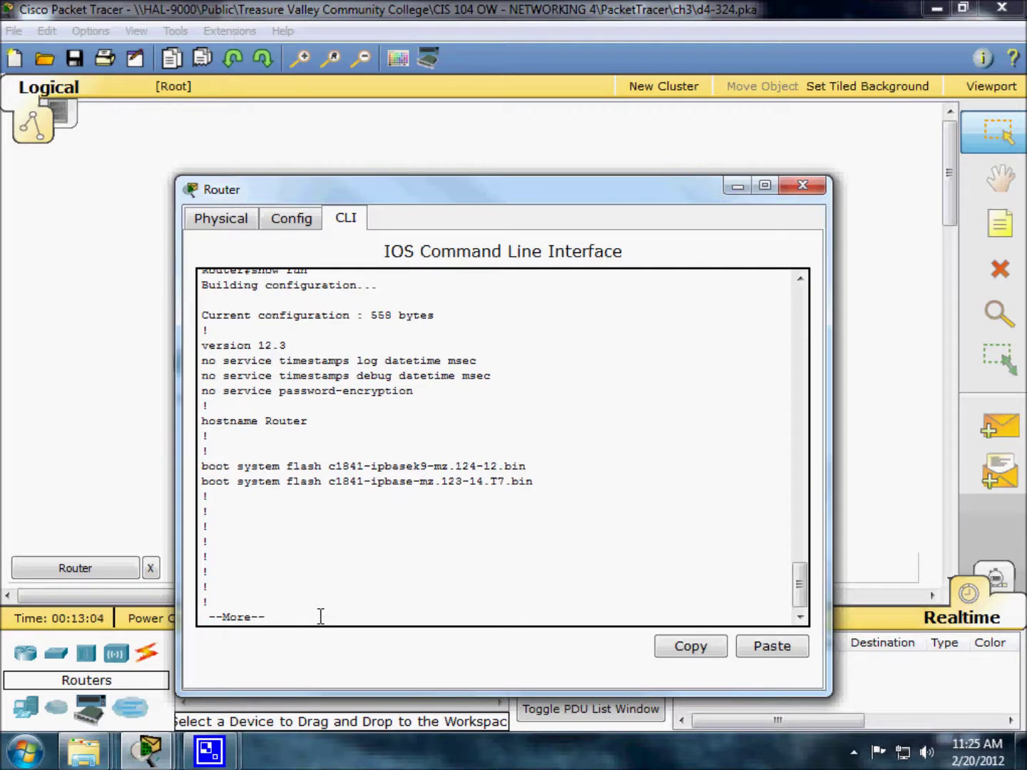
{"action": "key", "text": "Return"}
{"action": "key", "text": "Return"}
{"action": "key", "text": "Return"}
{"action": "key", "text": "Return"}
{"action": "key", "text": "Return"}
{"action": "key", "text": "Return"}
{"action": "key", "text": "Return"}
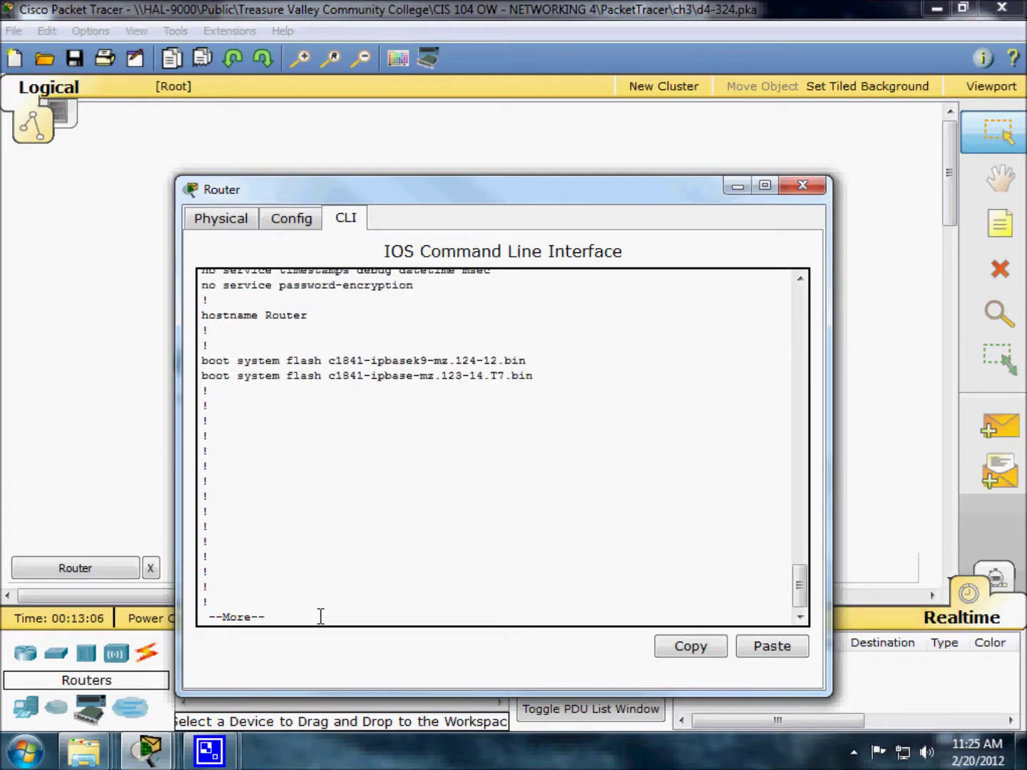
{"action": "key", "text": "Return"}
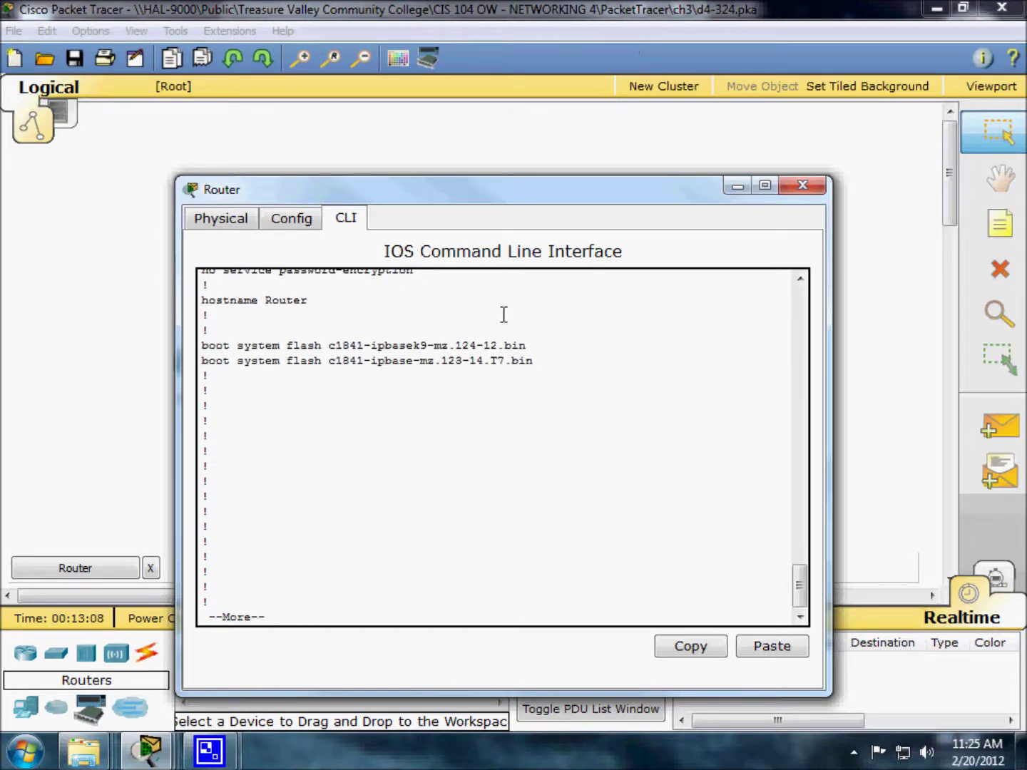
{"action": "left_click_drag", "start_coordinate": [592, 375], "coordinate": [259, 346]}
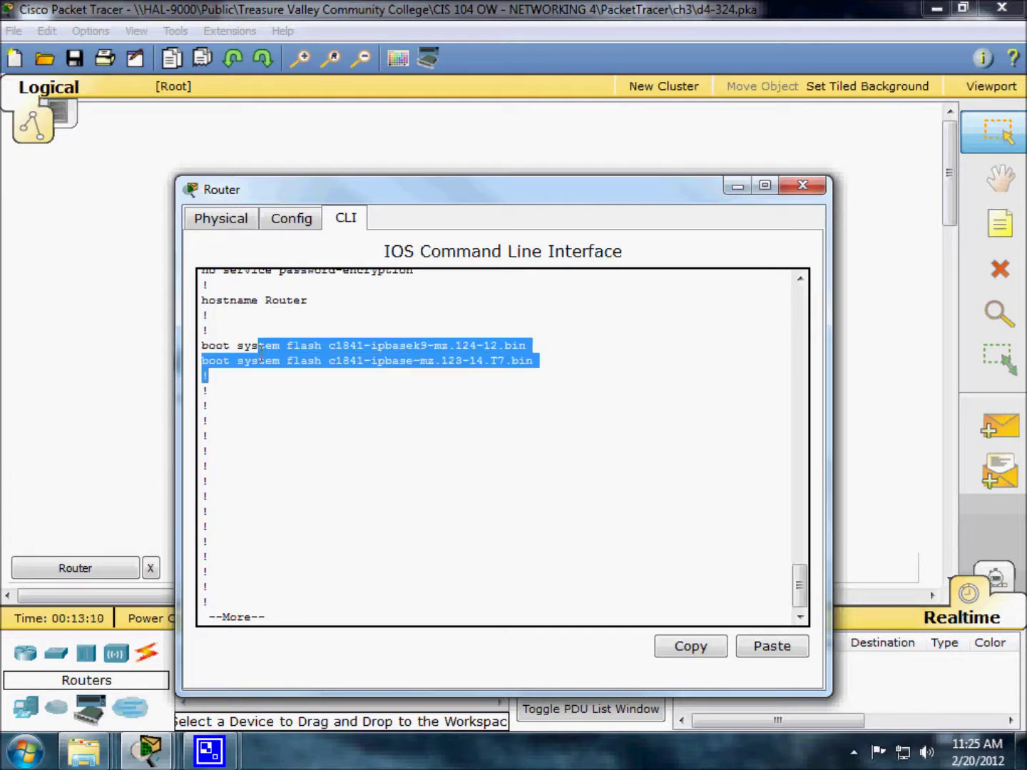
{"action": "left_click", "coordinate": [385, 612]}
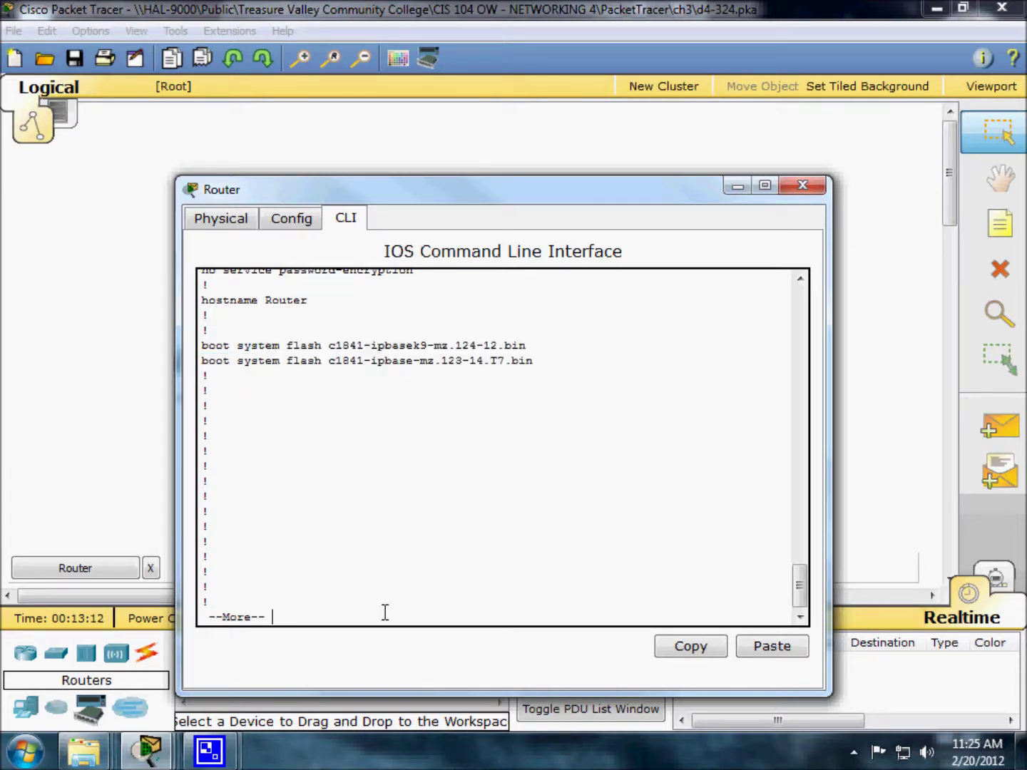
- Page through the rest of the running configuration, from the interface sections to its end, until back at the router prompt
{"action": "key", "text": "Return"}
{"action": "key", "text": "Return"}
{"action": "key", "text": "Return"}
{"action": "key", "text": "Return"}
{"action": "key", "text": "Return"}
{"action": "key", "text": "Return"}
{"action": "key", "text": "Return"}
{"action": "key", "text": "Return"}
{"action": "key", "text": "Return"}
{"action": "key", "text": "Return"}
{"action": "key", "text": "Return"}
{"action": "key", "text": "Return"}
{"action": "key", "text": "Return"}
{"action": "key", "text": "Return"}
{"action": "key", "text": "Return"}
{"action": "key", "text": "Return"}
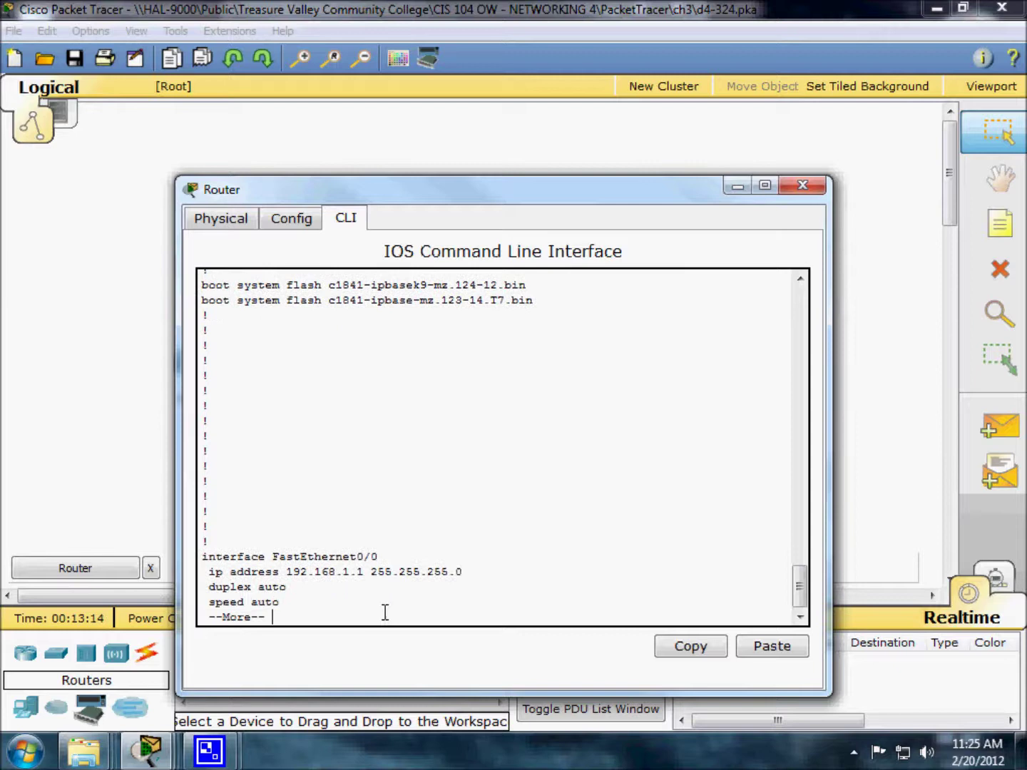
{"action": "key", "text": "Return"}
{"action": "key", "text": "Return"}
{"action": "key", "text": "Return"}
{"action": "key", "text": "Return"}
{"action": "key", "text": "Return"}
{"action": "key", "text": "Return"}
{"action": "key", "text": "Return"}
{"action": "key", "text": "Return"}
{"action": "key", "text": "Return"}
{"action": "key", "text": "Return"}
{"action": "key", "text": "Return"}
{"action": "key", "text": "Return"}
{"action": "key", "text": "Return"}
{"action": "key", "text": "Return"}
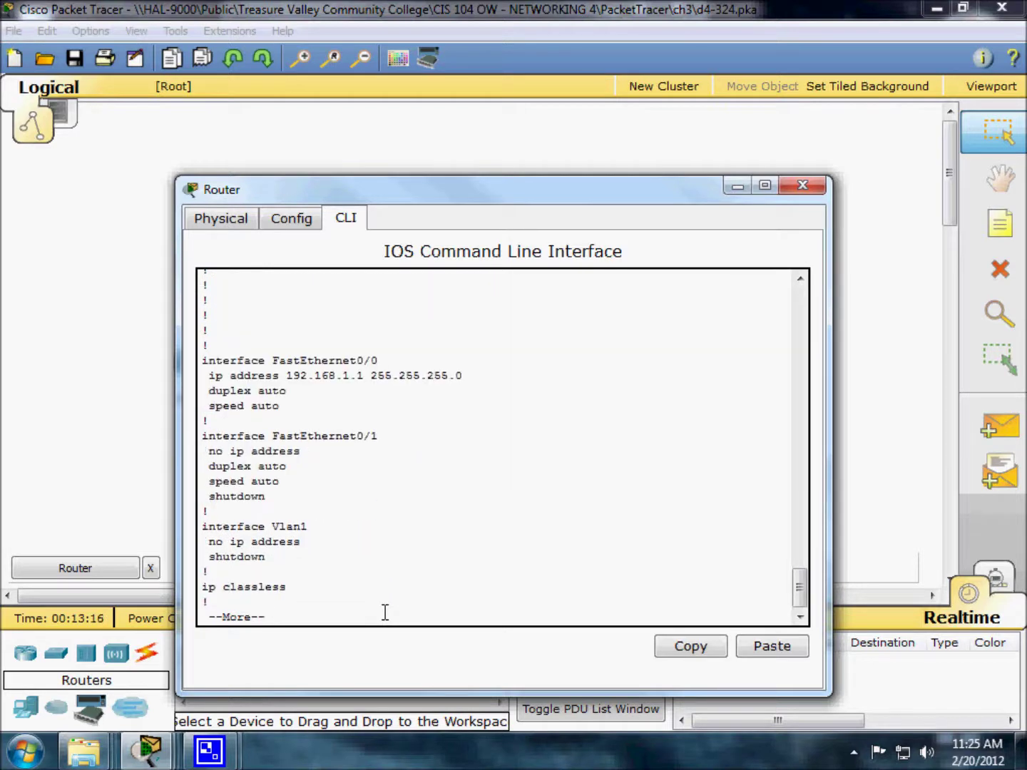
{"action": "key", "text": "Return"}
{"action": "key", "text": "Return"}
{"action": "key", "text": "Return"}
{"action": "key", "text": "Return"}
{"action": "key", "text": "Return"}
{"action": "key", "text": "Return"}
{"action": "key", "text": "Return"}
{"action": "key", "text": "Return"}
{"action": "key", "text": "Return"}
{"action": "key", "text": "Return"}
{"action": "key", "text": "Return"}
{"action": "key", "text": "Return"}
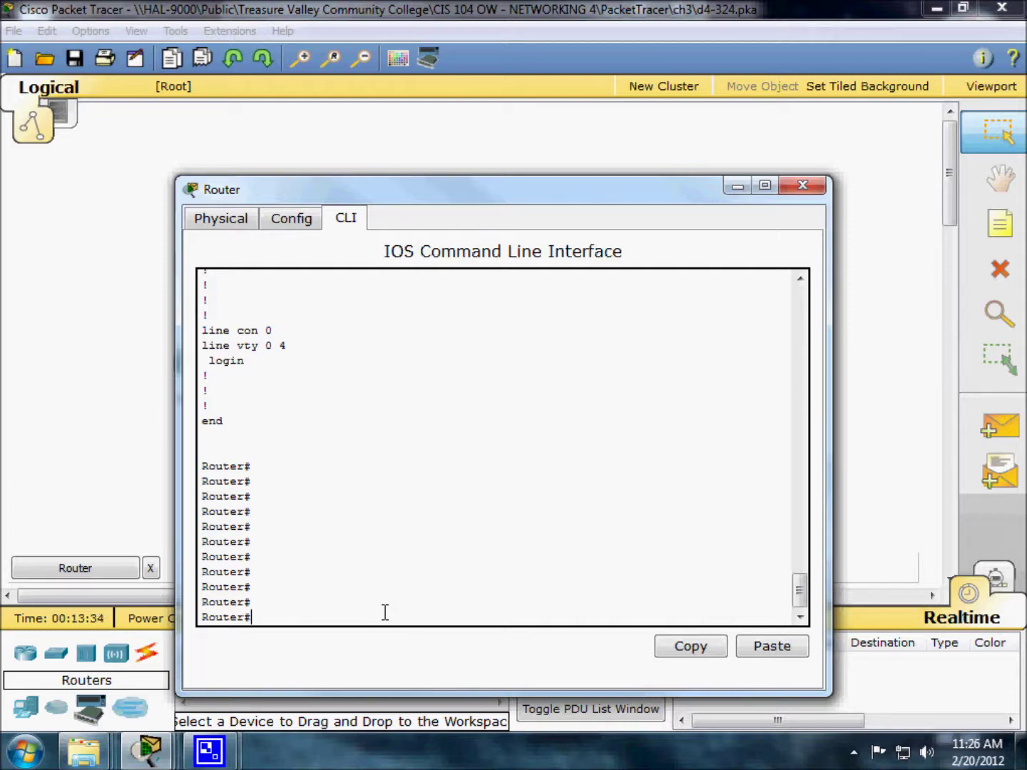
- Try to save the configuration with do wr, and run reload on the router, confirming the restart
{"action": "type", "text": "do wr"}
{"action": "key", "text": "Return"}
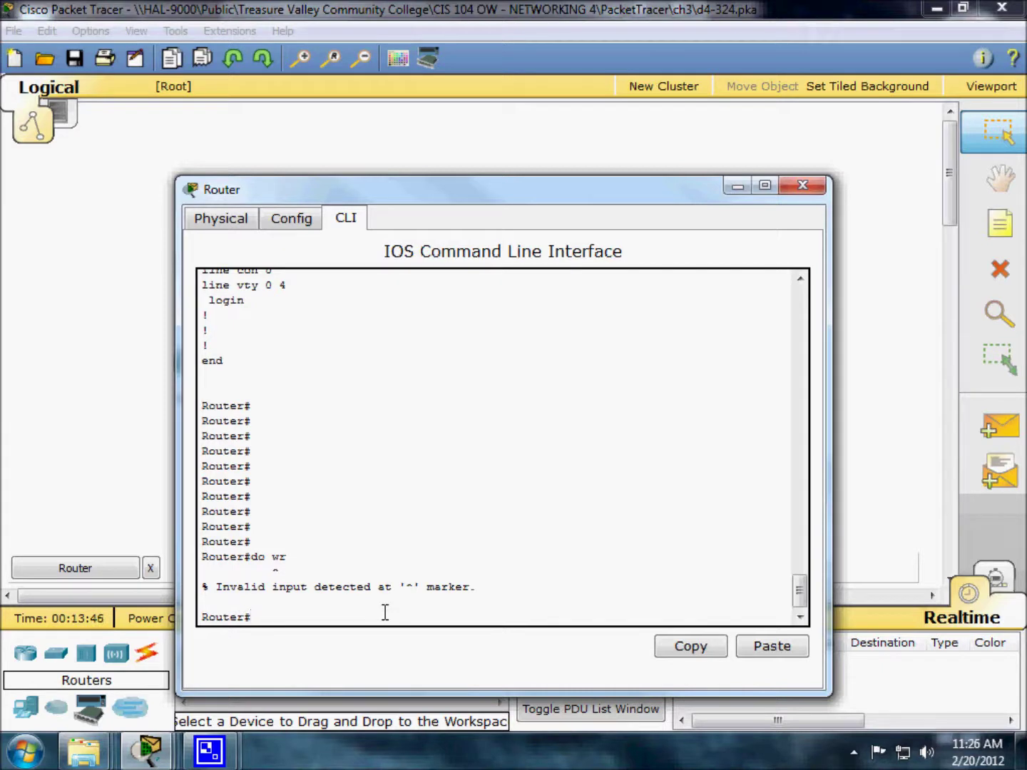
{"action": "type", "text": "reload"}
{"action": "key", "text": "Return"}
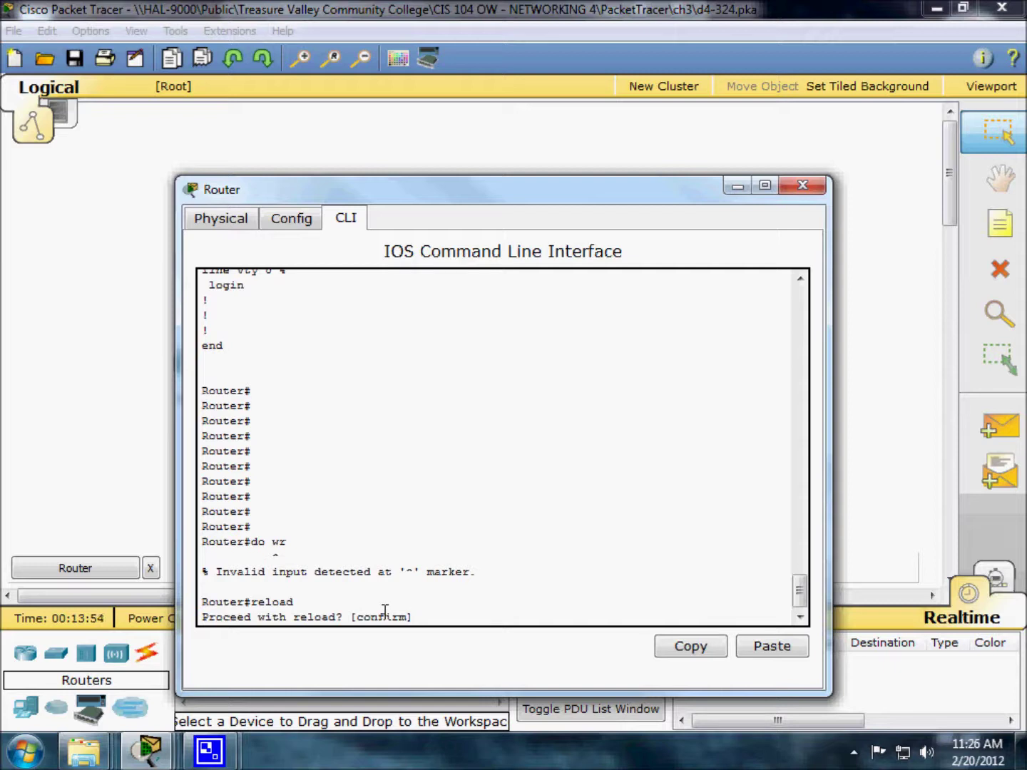
{"action": "key", "text": "Return"}
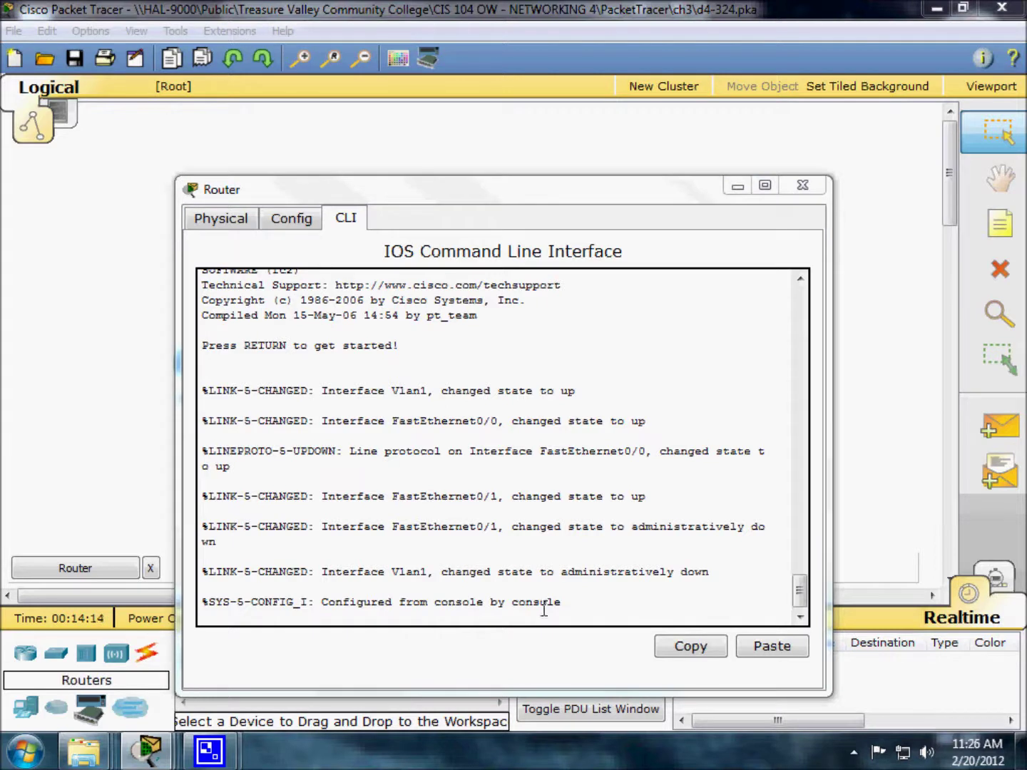
- Enter privileged EXEC mode on the restarted router and run show ver
{"action": "left_click", "coordinate": [594, 615]}
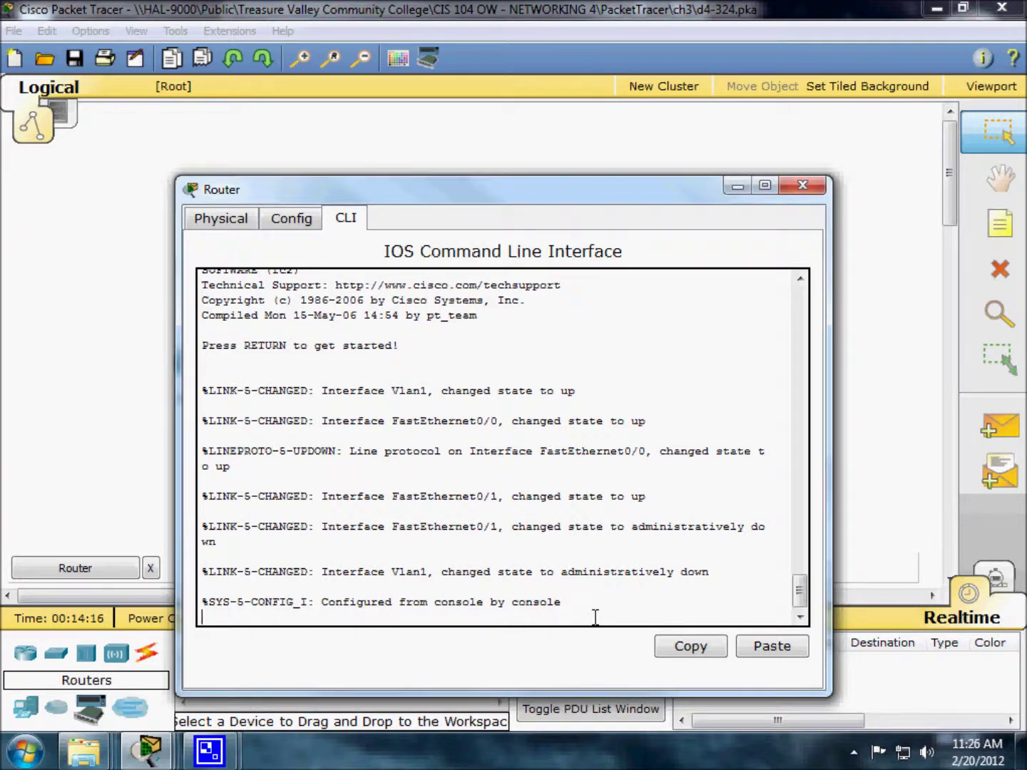
{"action": "key", "text": "Return"}
{"action": "type", "text": "en"}
{"action": "key", "text": "Return"}
{"action": "type", "text": "show ver"}
{"action": "key", "text": "Return"}
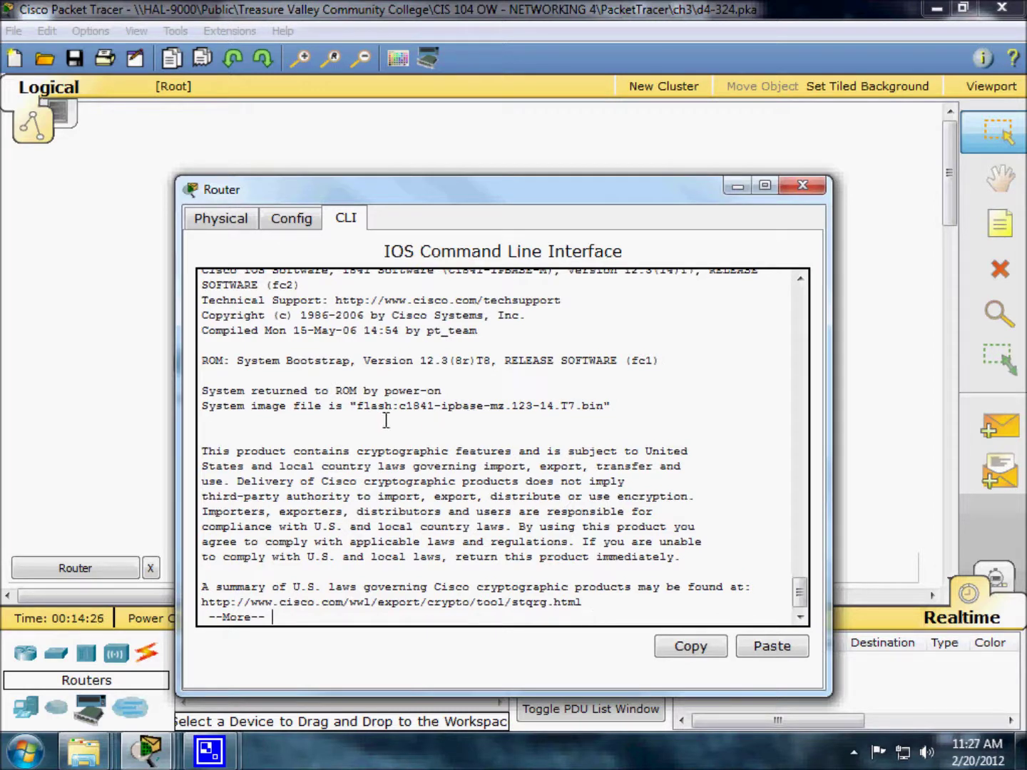
- Examine the IOS version and system image file lines in the show ver output, and quit the paged listing
{"action": "left_click_drag", "start_coordinate": [339, 414], "coordinate": [346, 416]}
{"action": "left_click_drag", "start_coordinate": [346, 416], "coordinate": [517, 406]}
{"action": "left_click_drag", "start_coordinate": [431, 456], "coordinate": [407, 493]}
{"action": "scroll", "coordinate": [470, 518], "scroll_direction": "up", "scroll_amount": 3}
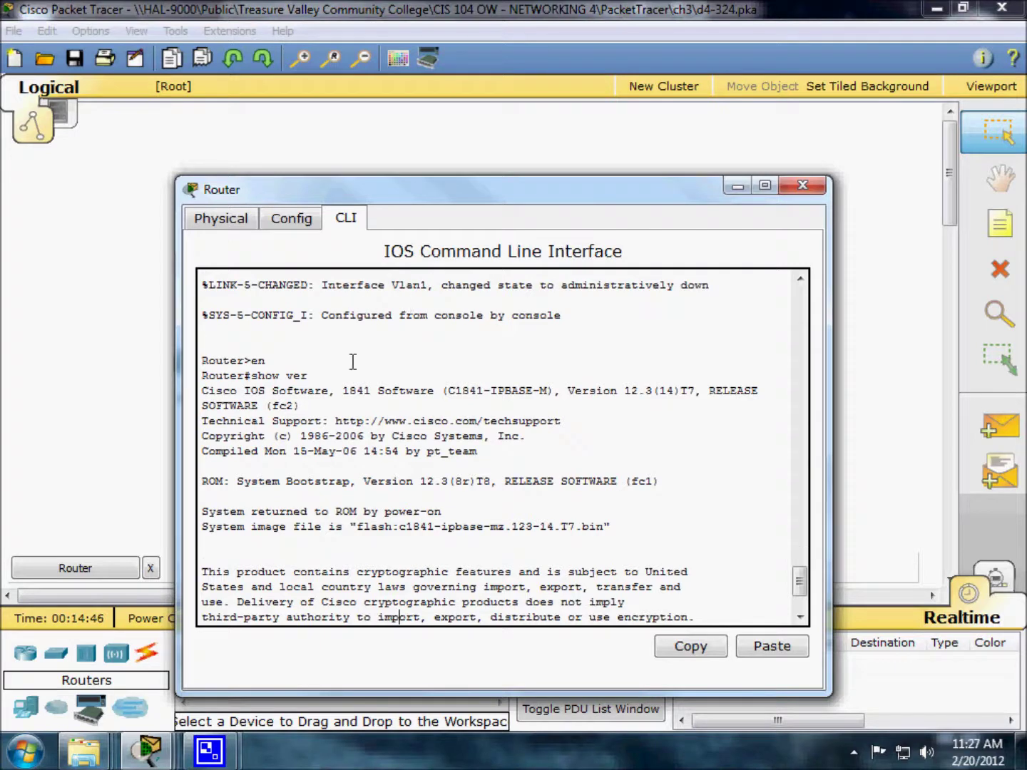
{"action": "scroll", "coordinate": [351, 361], "scroll_direction": "down", "scroll_amount": 2}
{"action": "scroll", "coordinate": [416, 480], "scroll_direction": "down", "scroll_amount": 2}
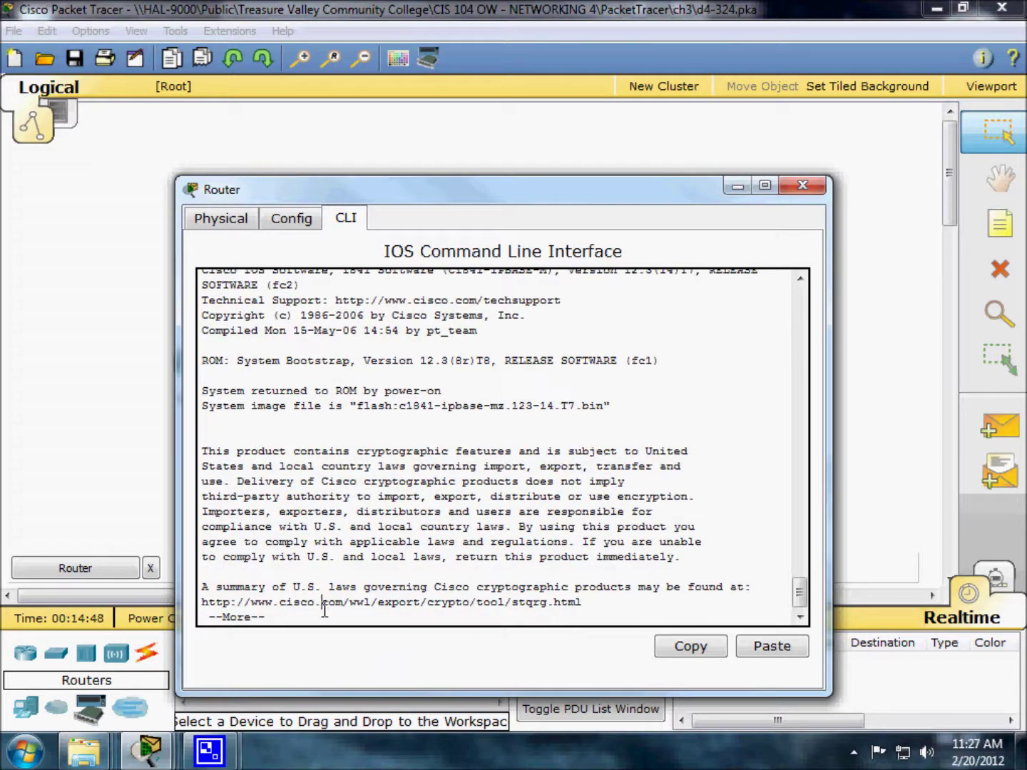
{"action": "key", "text": "q"}
{"action": "key", "text": "Return"}
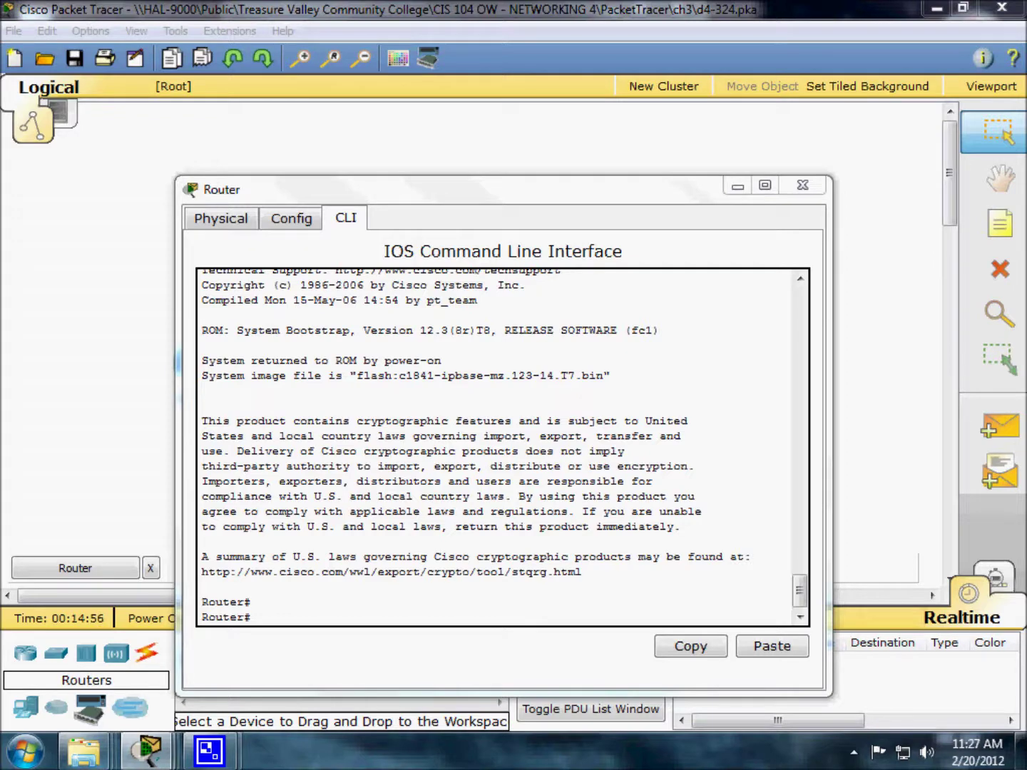
- Run show flash to list the image files stored in the router's flash
{"action": "type", "text": "show"}
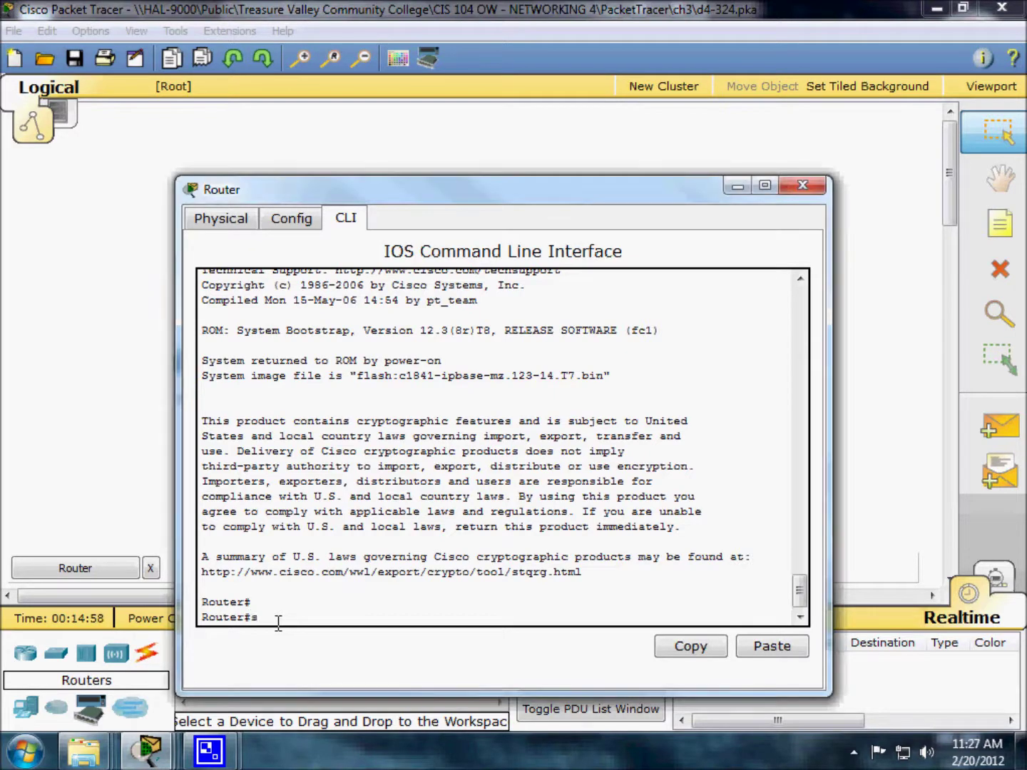
{"action": "type", "text": " flash"}
{"action": "key", "text": "Return"}
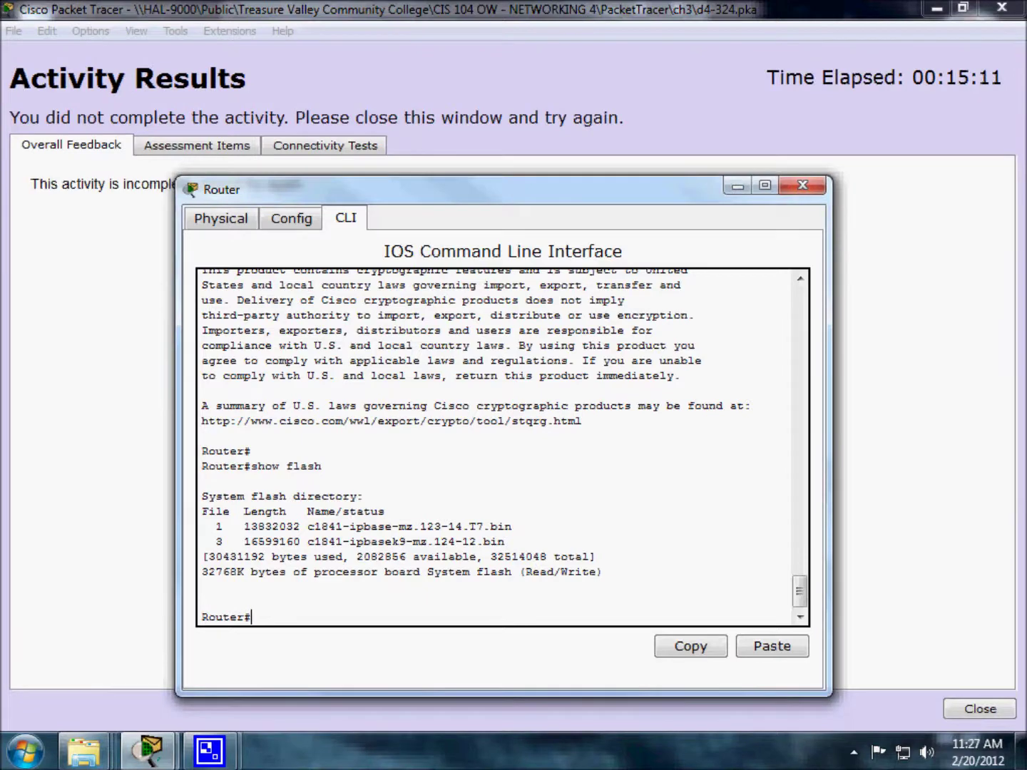
- Review the Assessment Items in the Activity Results, and close the results to return to the workspace
{"action": "left_click", "coordinate": [320, 13]}
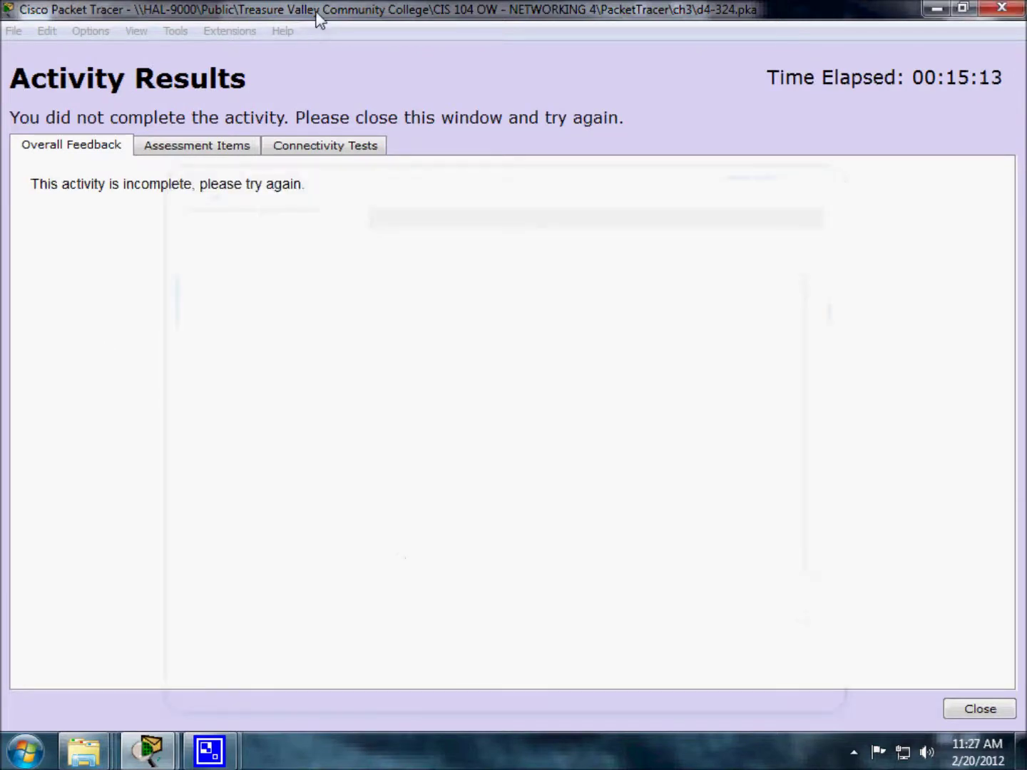
{"action": "left_click", "coordinate": [199, 145]}
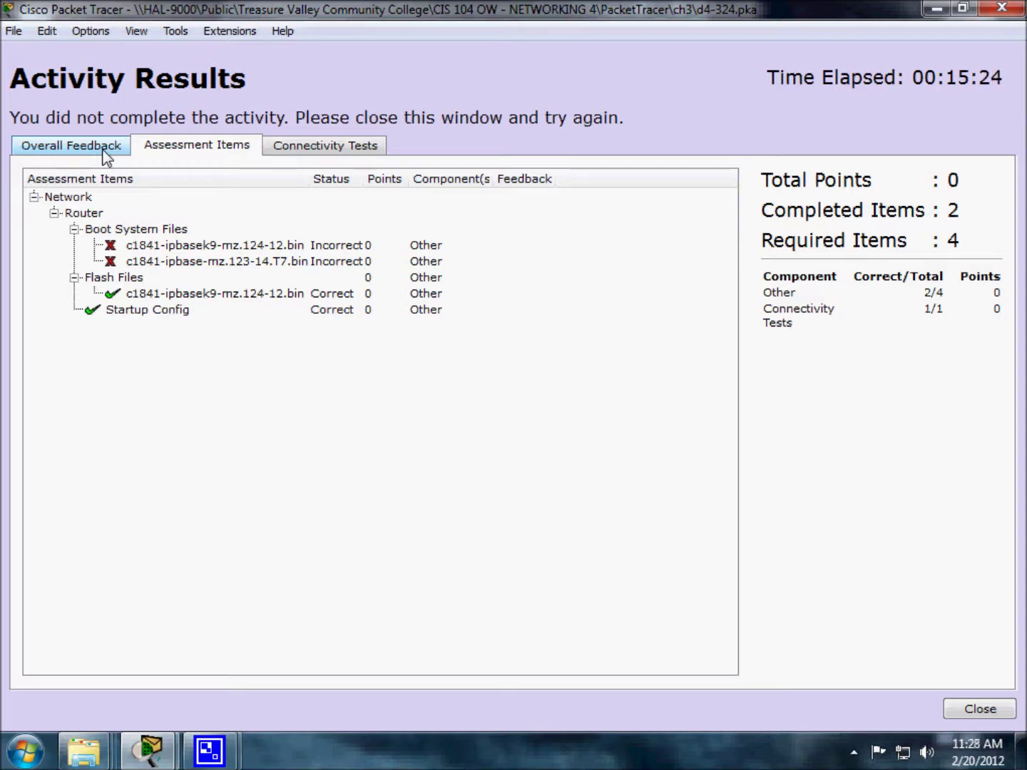
{"action": "left_click", "coordinate": [987, 709]}
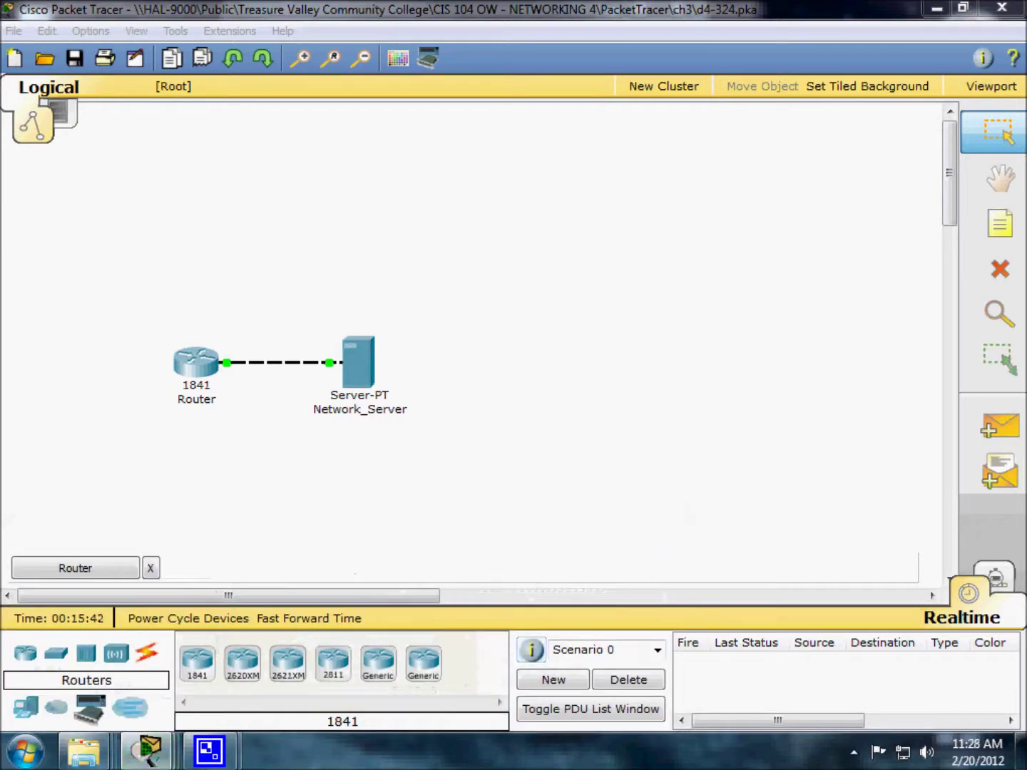
- Reopen the 1841 router's console, enter global configuration mode and add boot system flash c1841-ipbasek9-mz.124-12.bin
{"action": "mouse_move", "coordinate": [146, 750]}
{"action": "mouse_move", "coordinate": [501, 671]}
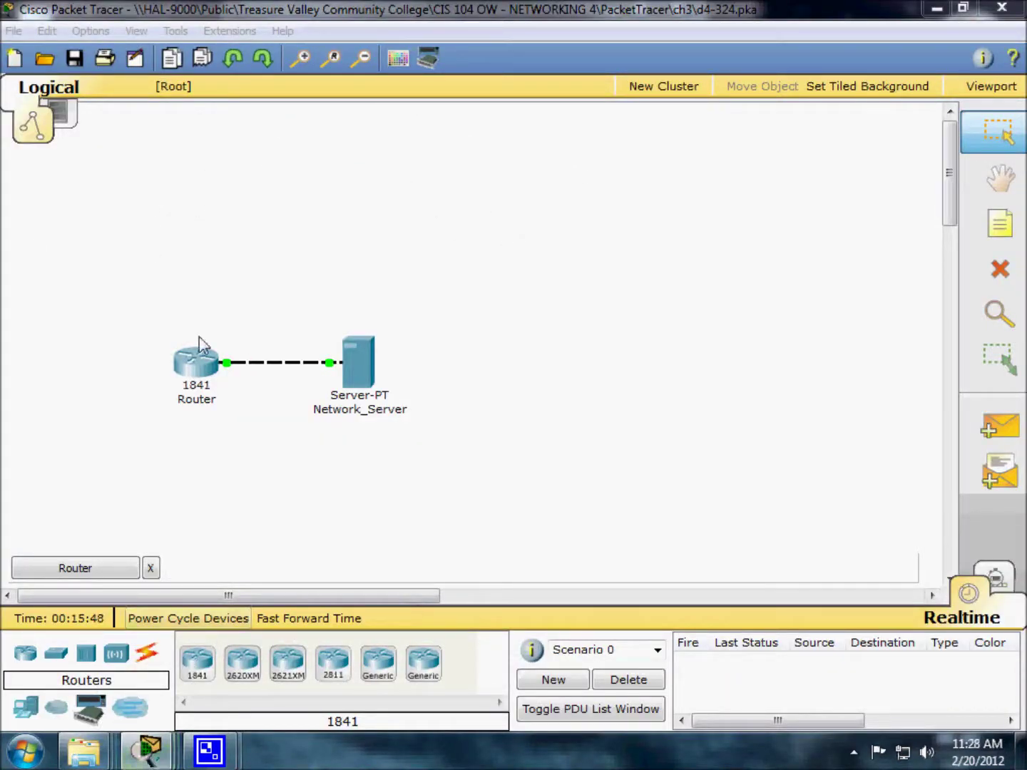
{"action": "left_click", "coordinate": [196, 371]}
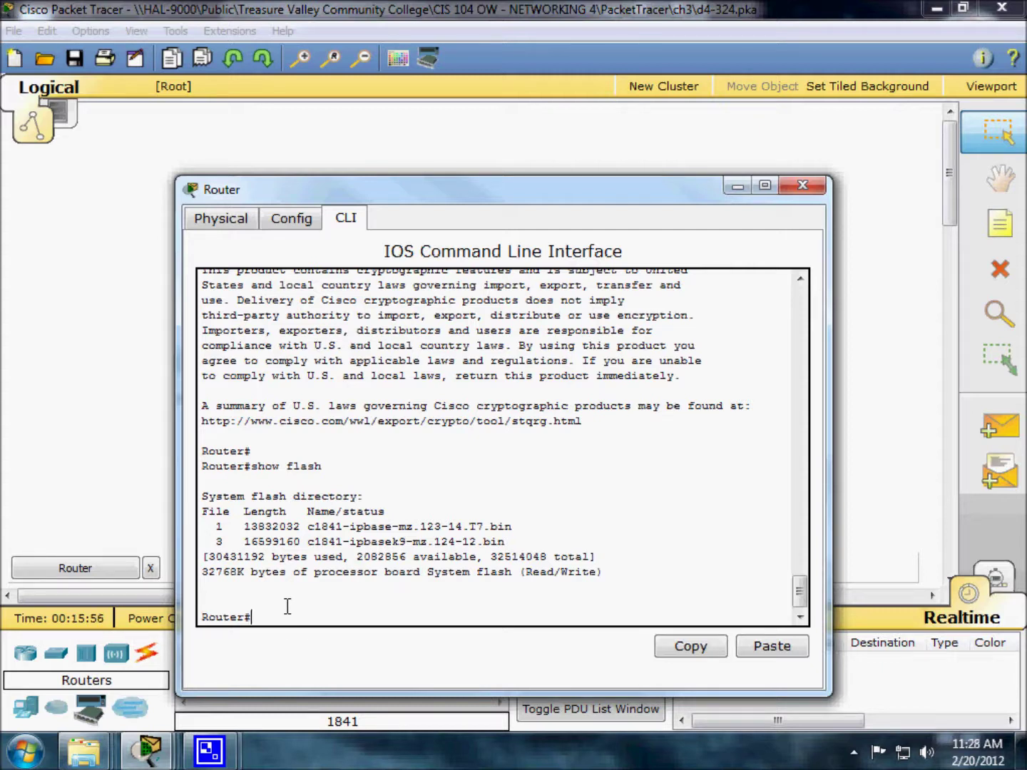
{"action": "type", "text": "conf t"}
{"action": "key", "text": "Return"}
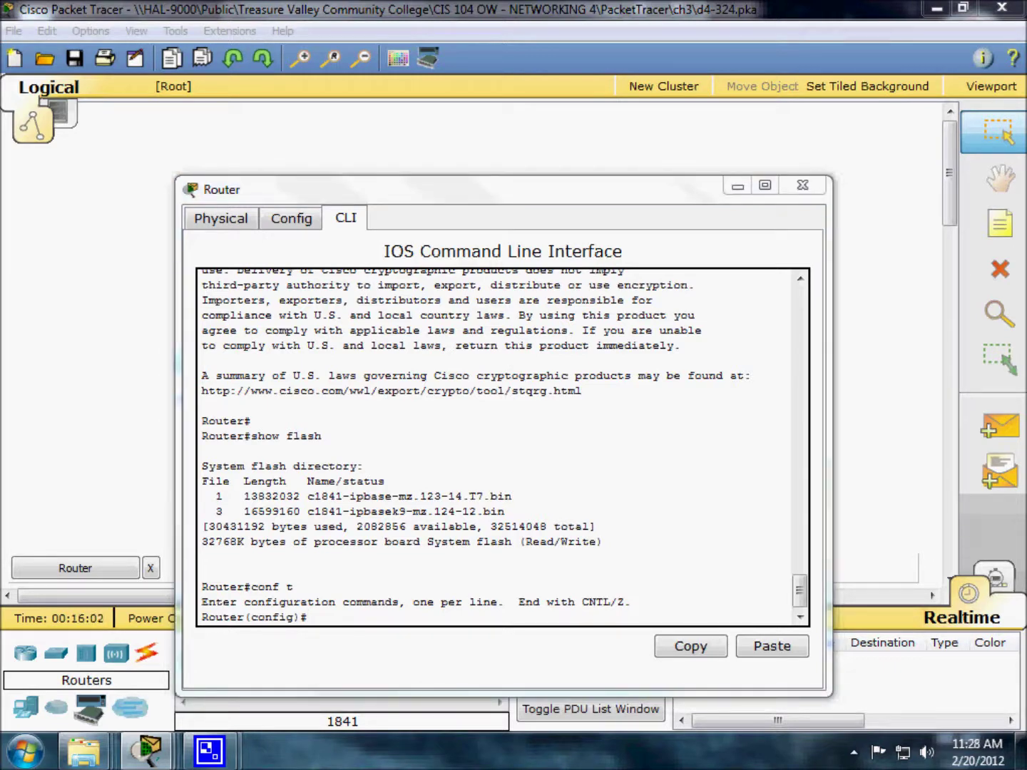
{"action": "left_click", "coordinate": [328, 620]}
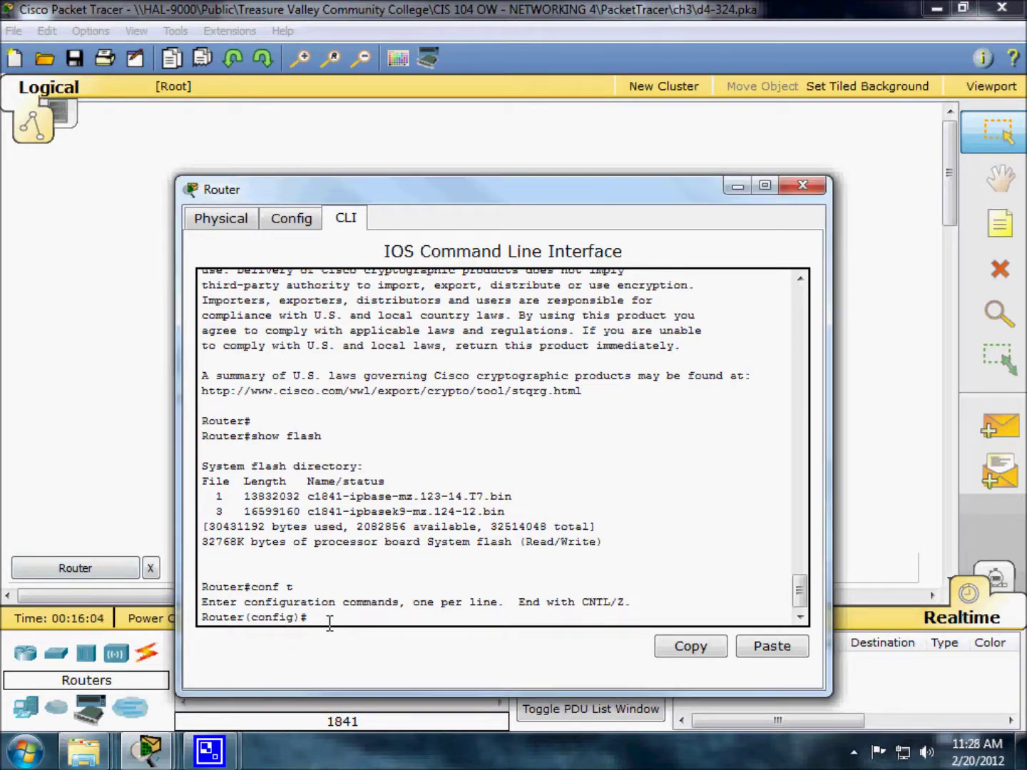
{"action": "right_click", "coordinate": [328, 622]}
{"action": "left_click", "coordinate": [371, 659]}
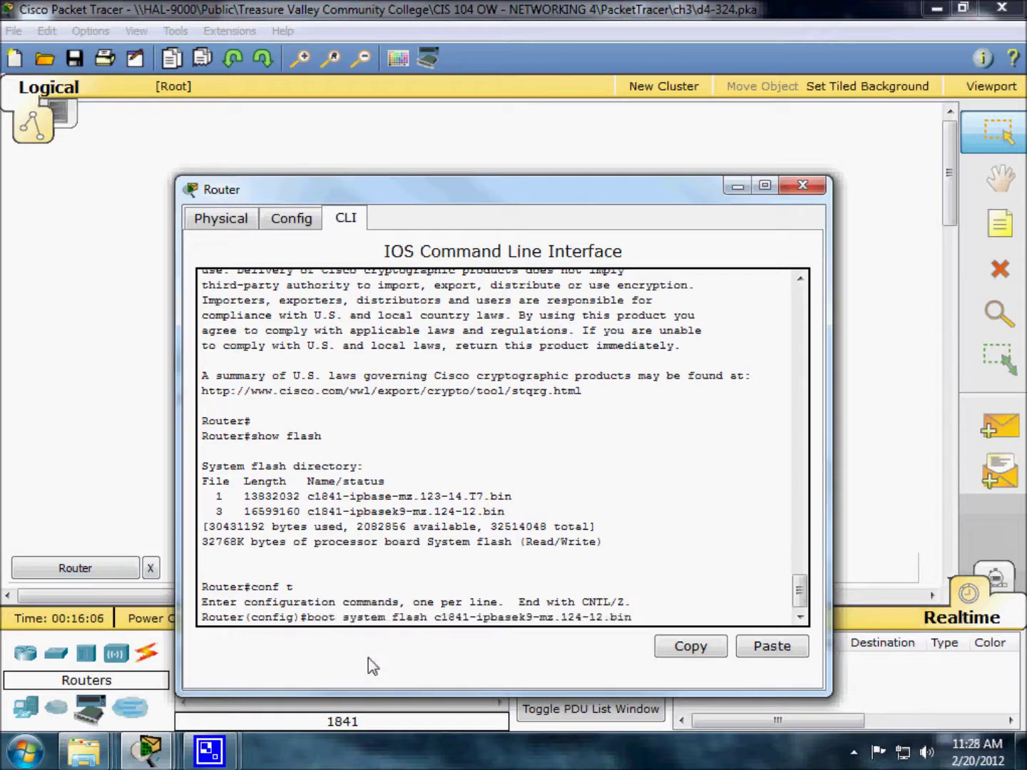
{"action": "key", "text": "Return"}
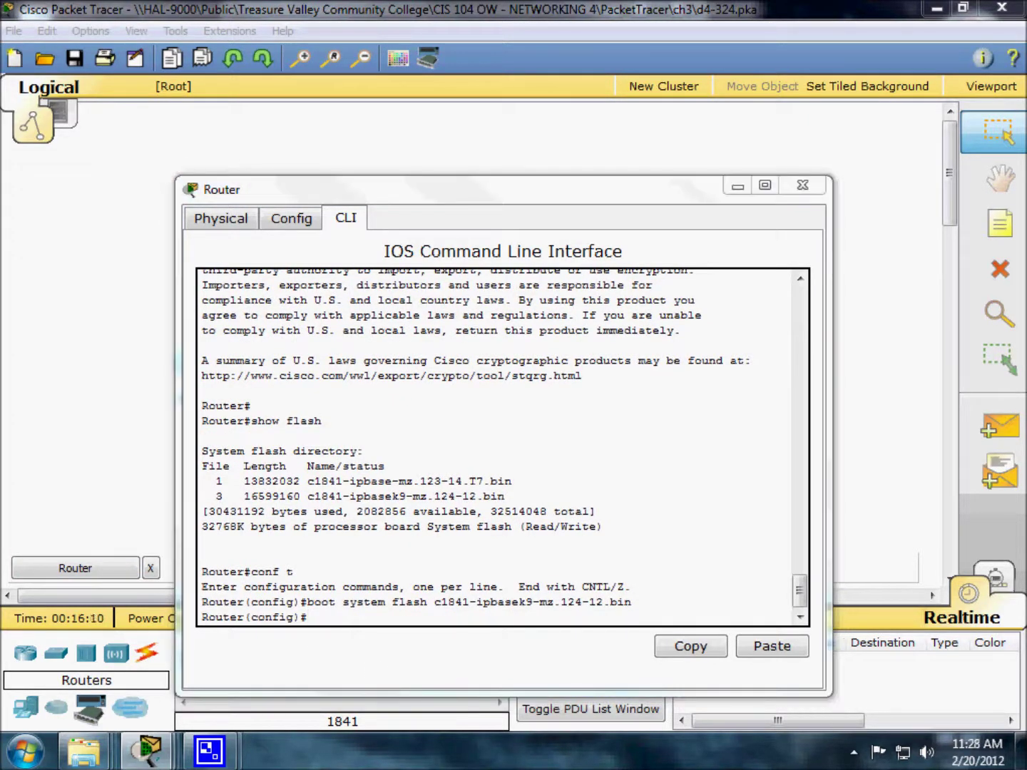
- Add boot system flash c1841-ipbase-mz.123-14.T7.bin as the fallback entry, and save the configuration with do wr
{"action": "left_click", "coordinate": [306, 618]}
{"action": "right_click", "coordinate": [306, 619]}
{"action": "left_click", "coordinate": [346, 653]}
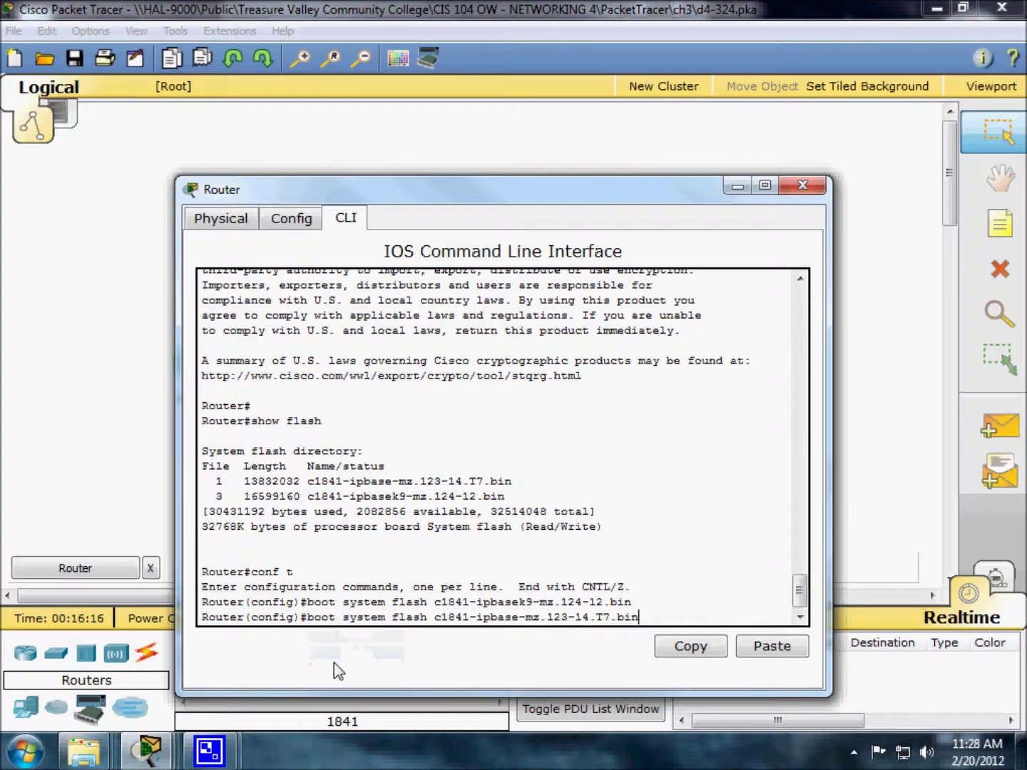
{"action": "key", "text": "Return"}
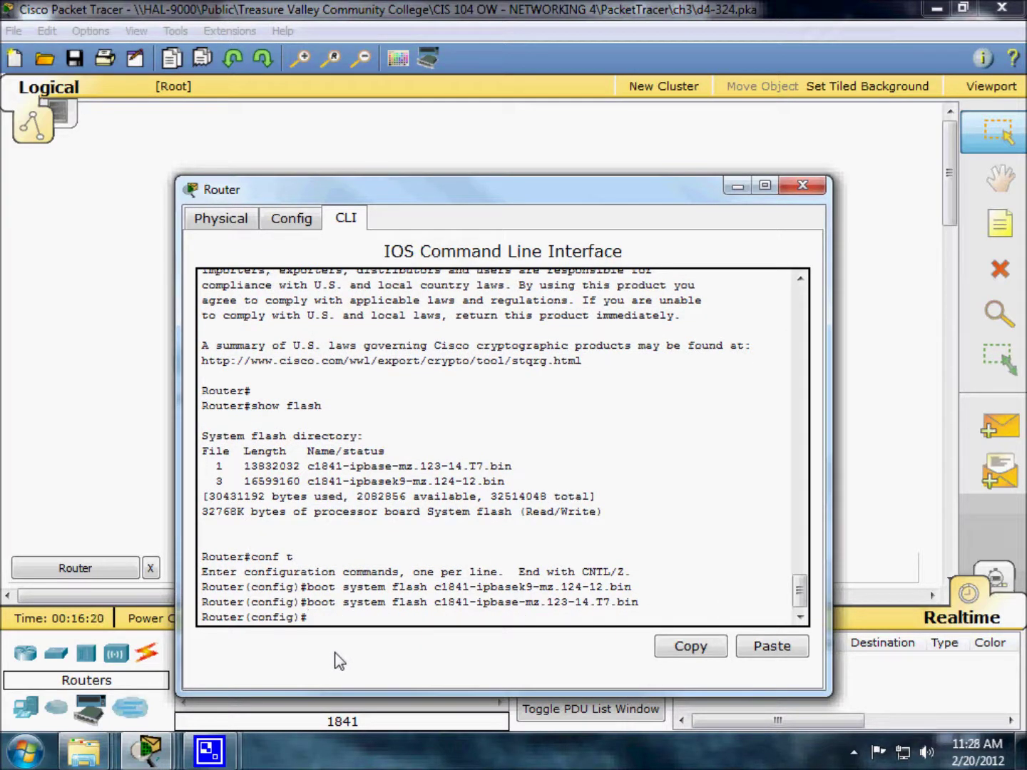
{"action": "type", "text": "do wr"}
{"action": "key", "text": "Return"}
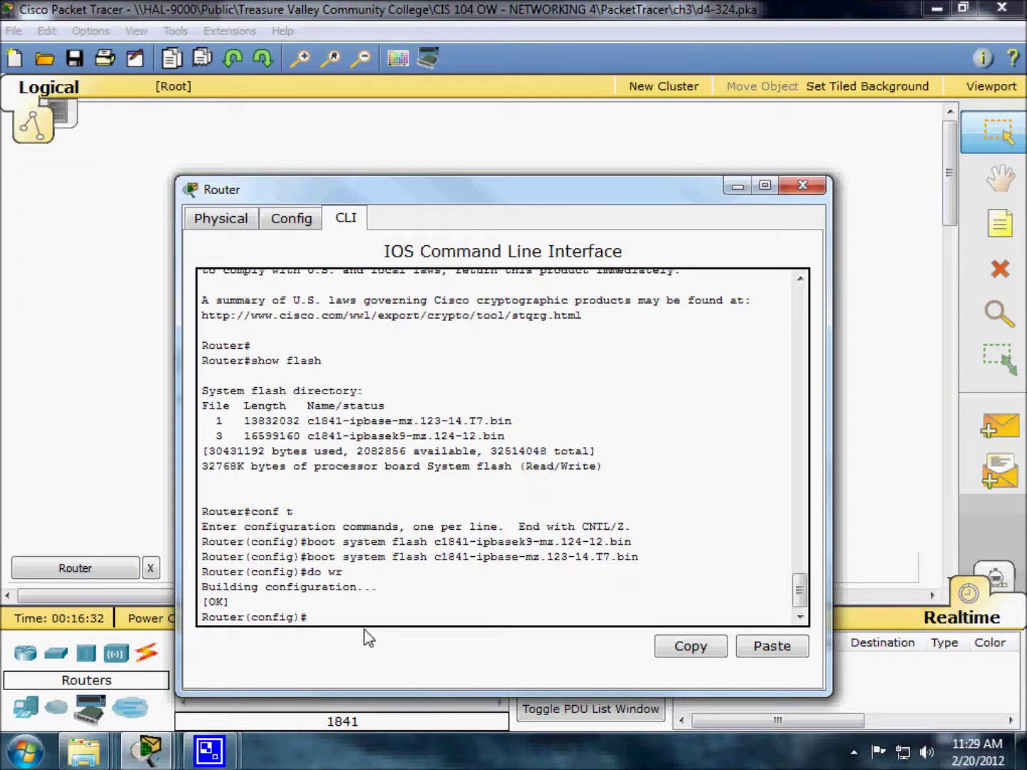
- Review the two boot system commands and the do wr save just entered in the console
{"action": "left_click_drag", "start_coordinate": [358, 574], "coordinate": [352, 583]}
{"action": "left_click", "coordinate": [363, 582]}
{"action": "scroll", "coordinate": [385, 587], "scroll_direction": "up", "scroll_amount": 6}
{"action": "scroll", "coordinate": [370, 588], "scroll_direction": "down", "scroll_amount": 4}
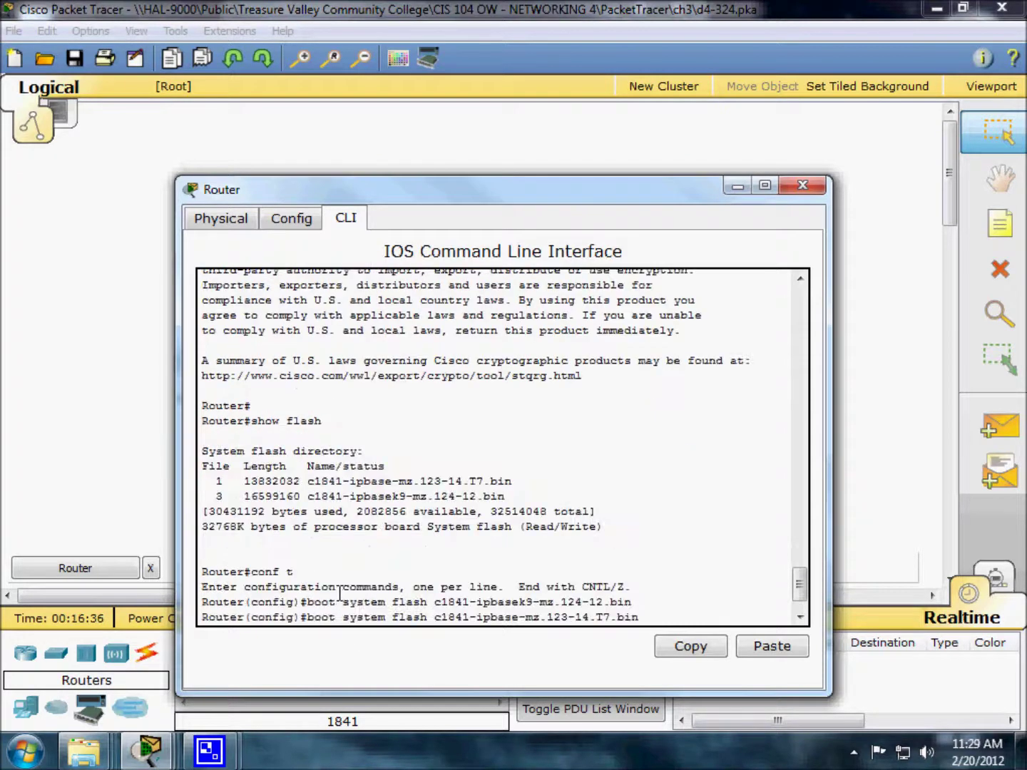
{"action": "scroll", "coordinate": [341, 607], "scroll_direction": "down", "scroll_amount": 2}
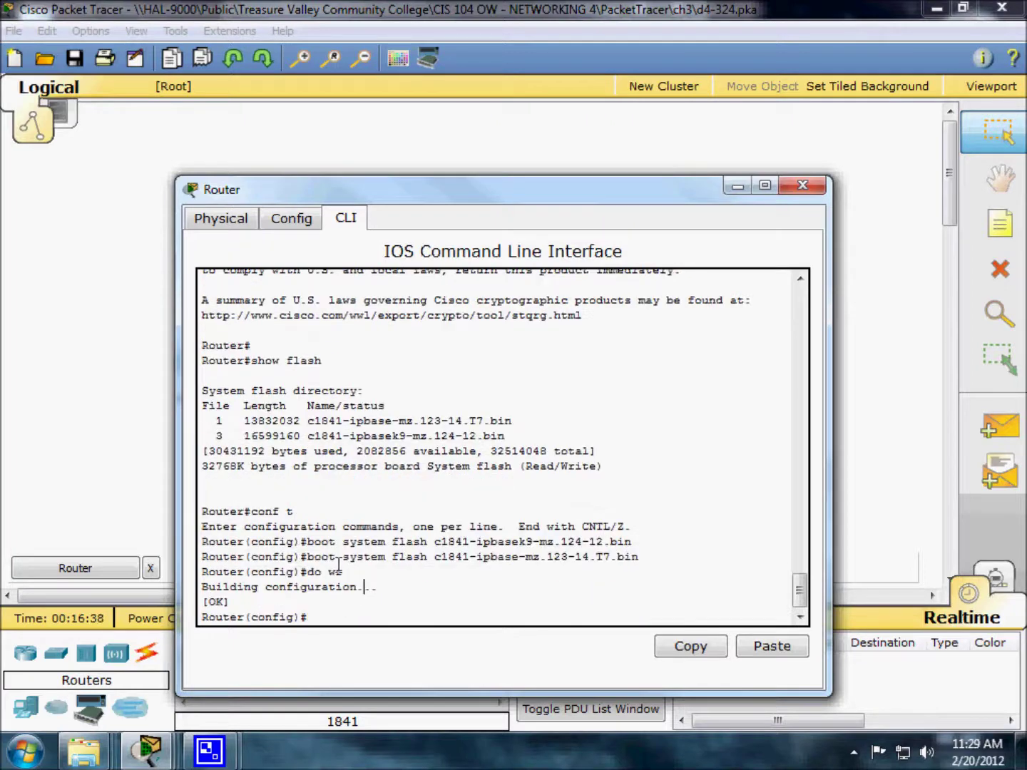
{"action": "left_click_drag", "start_coordinate": [381, 590], "coordinate": [306, 544]}
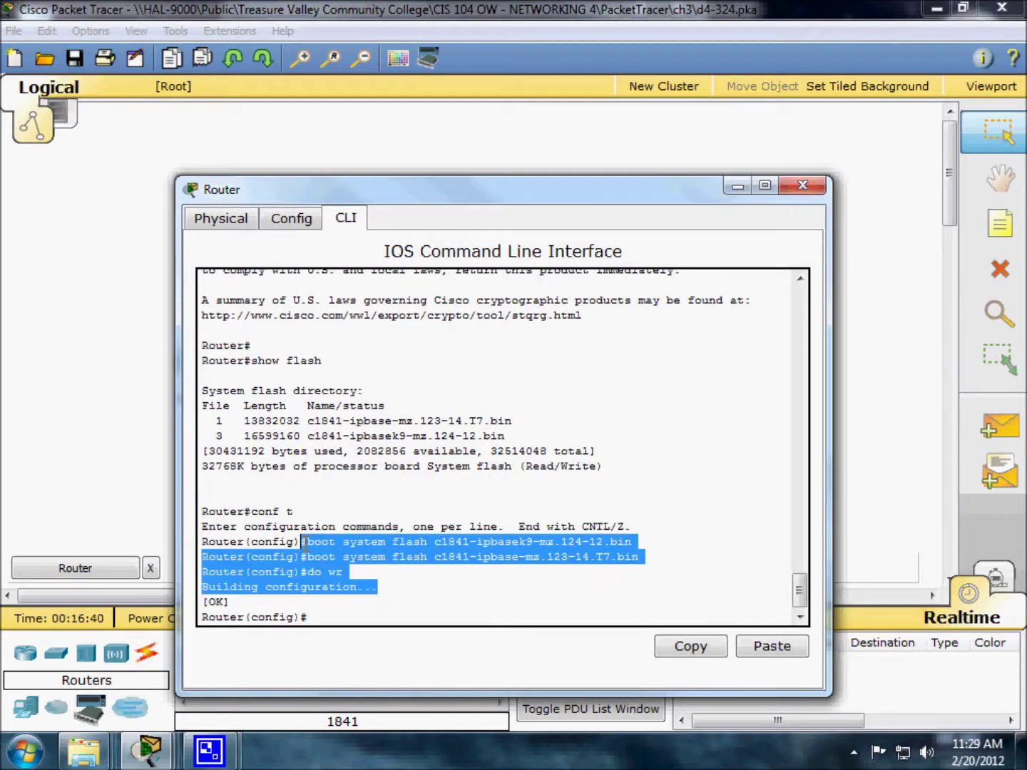
- Look back through the console history at the earlier show run output and the first pair of boot system commands
{"action": "left_click_drag", "start_coordinate": [799, 590], "coordinate": [794, 344]}
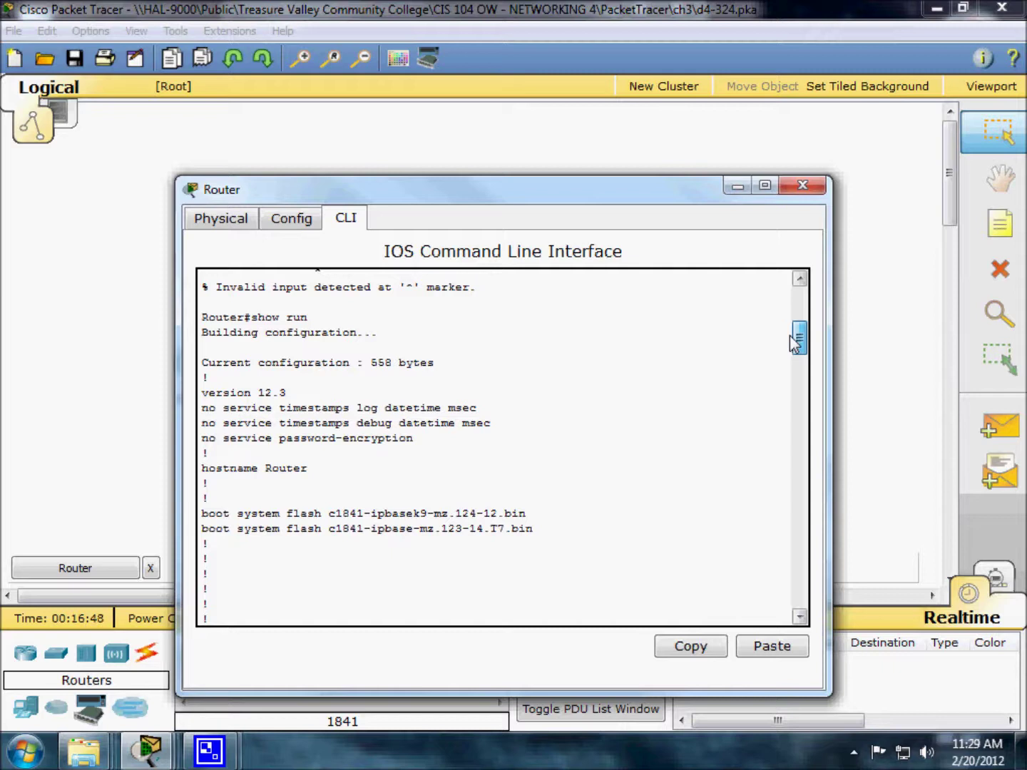
{"action": "left_click_drag", "start_coordinate": [794, 344], "coordinate": [799, 287]}
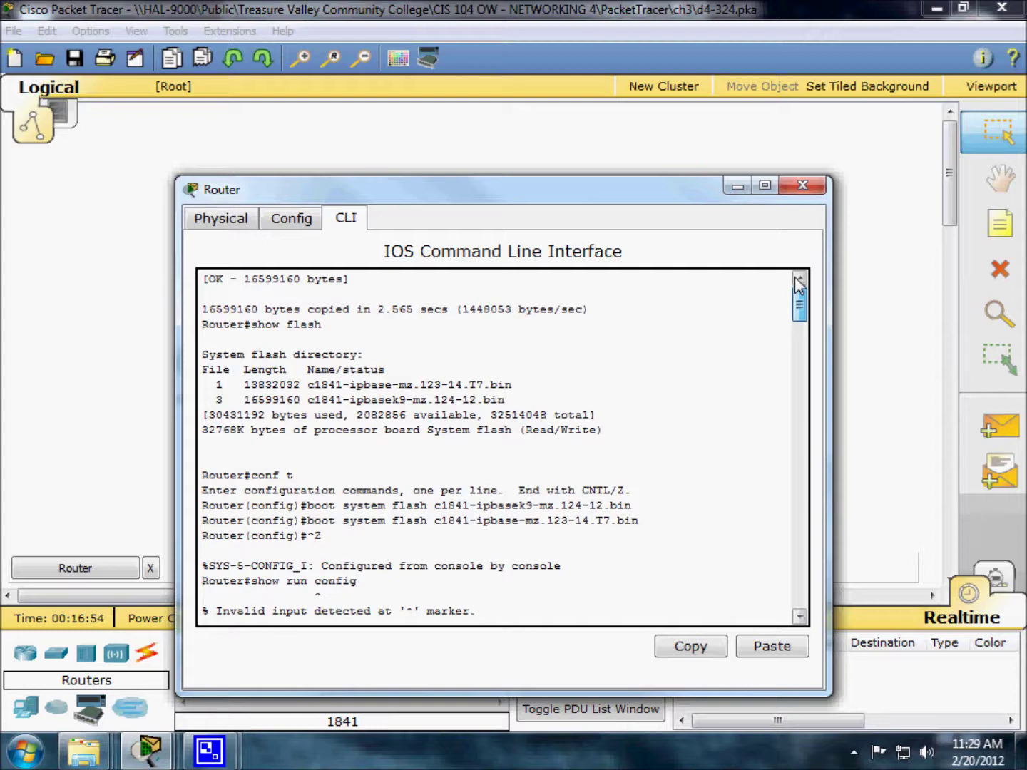
{"action": "scroll", "coordinate": [799, 286], "scroll_direction": "up", "scroll_amount": 6}
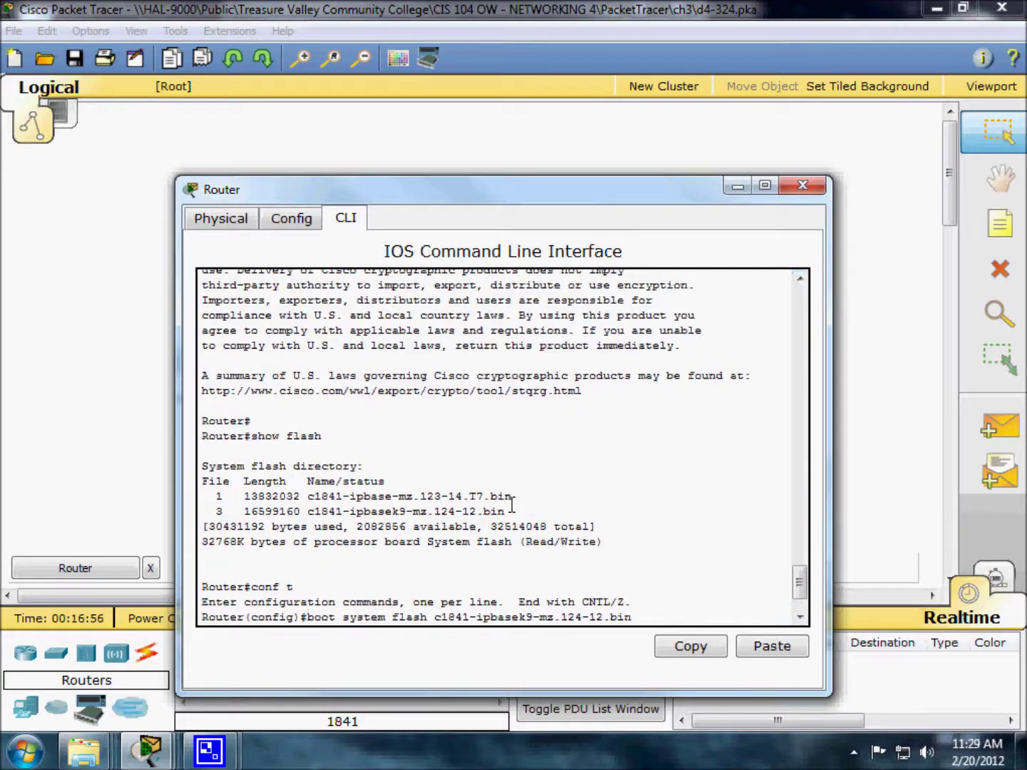
{"action": "scroll", "coordinate": [778, 539], "scroll_direction": "down", "scroll_amount": 15}
{"action": "scroll", "coordinate": [833, 265], "scroll_direction": "up", "scroll_amount": 10}
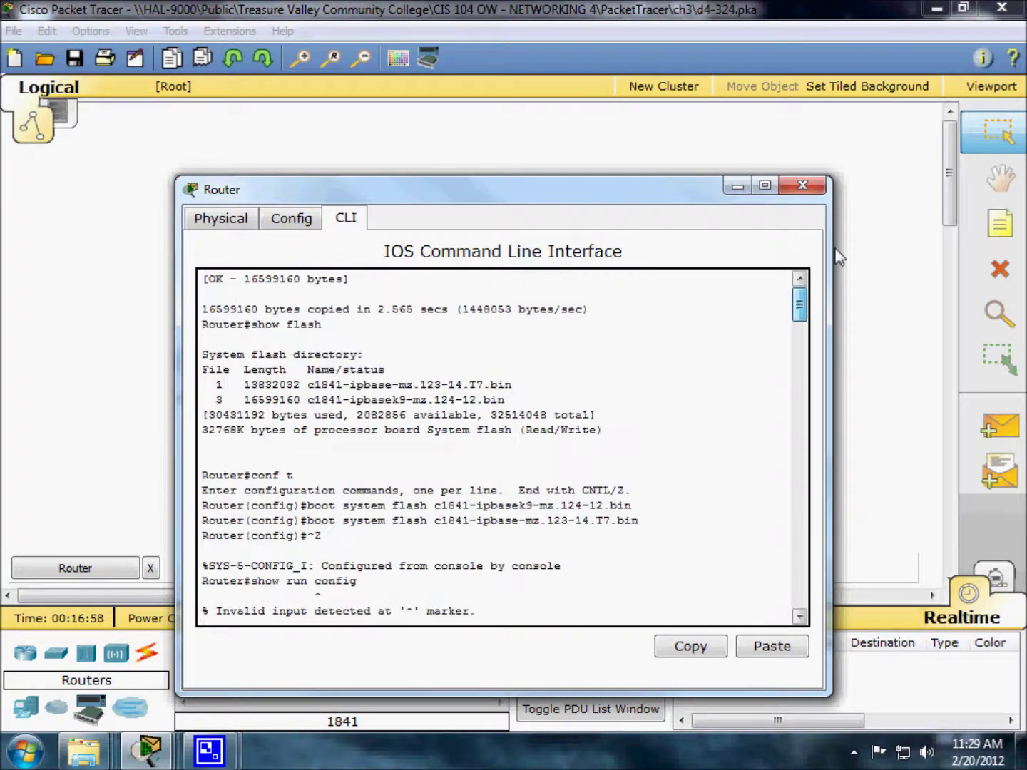
{"action": "left_click_drag", "start_coordinate": [323, 536], "coordinate": [292, 492]}
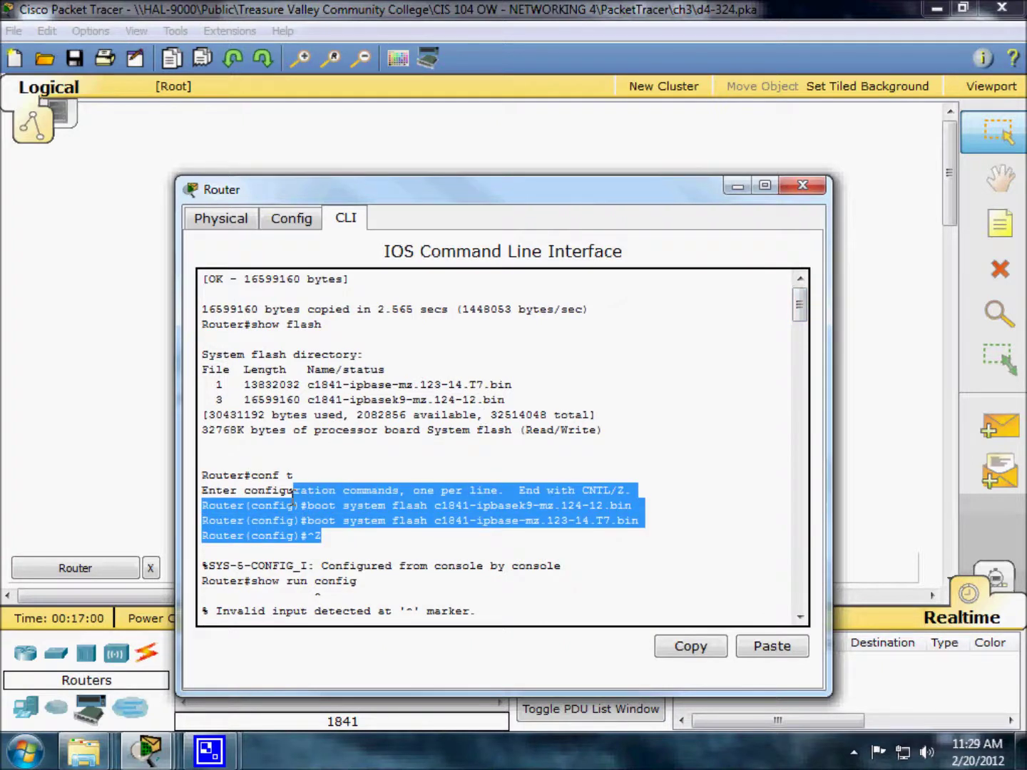
{"action": "left_click_drag", "start_coordinate": [327, 536], "coordinate": [664, 520]}
{"action": "left_click", "coordinate": [309, 536]}
{"action": "left_click", "coordinate": [667, 516]}
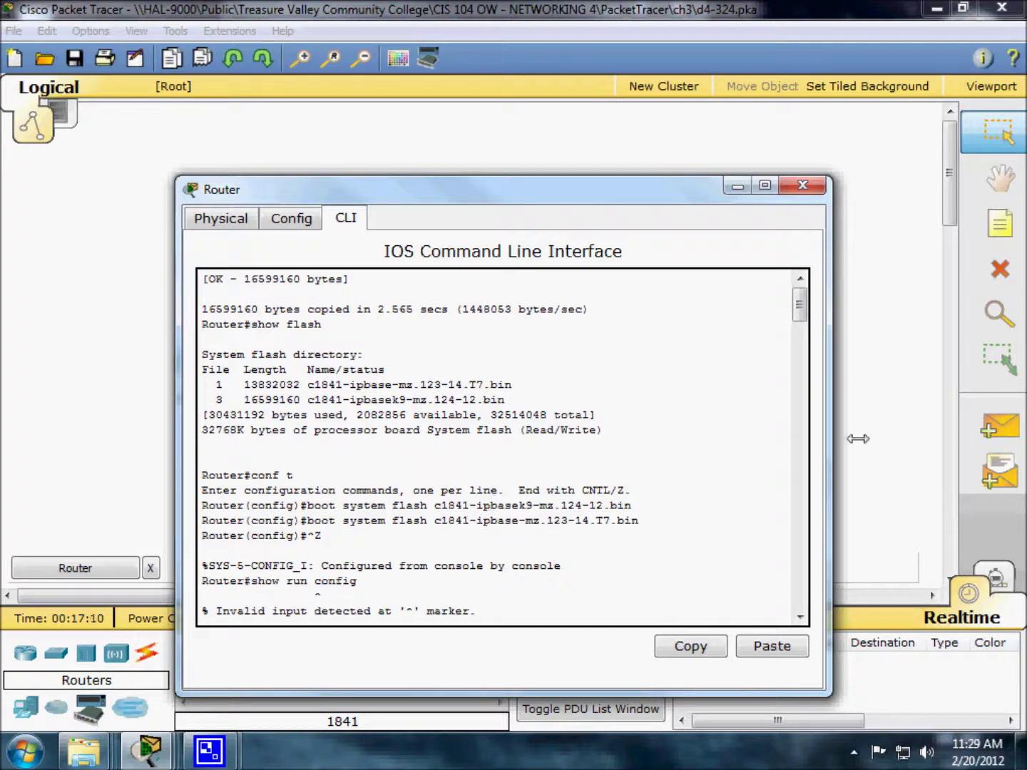
- Return to the latest router prompt and highlight the two boot system commands together with do wr
{"action": "left_click_drag", "start_coordinate": [799, 303], "coordinate": [795, 685]}
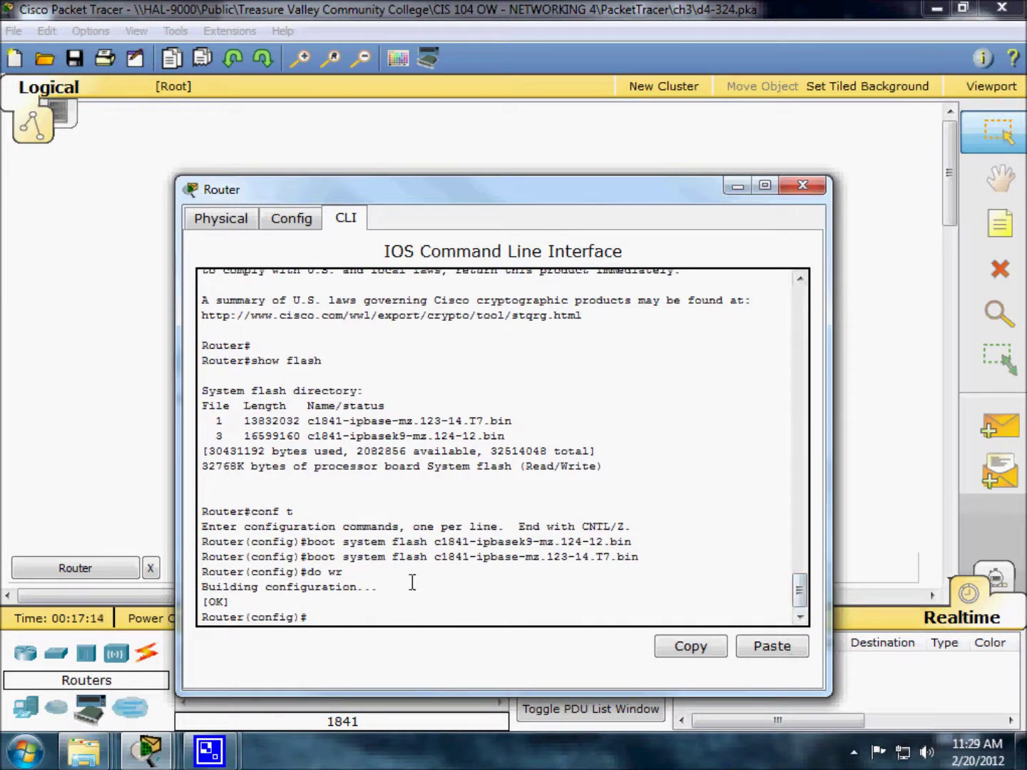
{"action": "left_click_drag", "start_coordinate": [366, 571], "coordinate": [177, 540]}
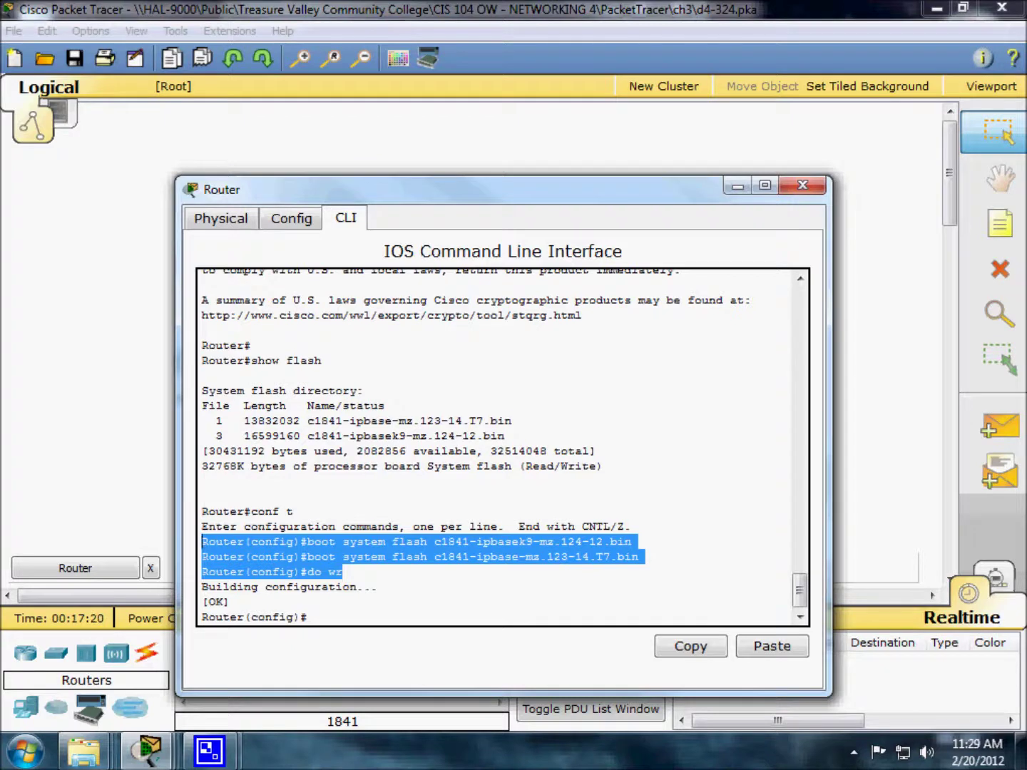
{"action": "left_click", "coordinate": [26, 170]}
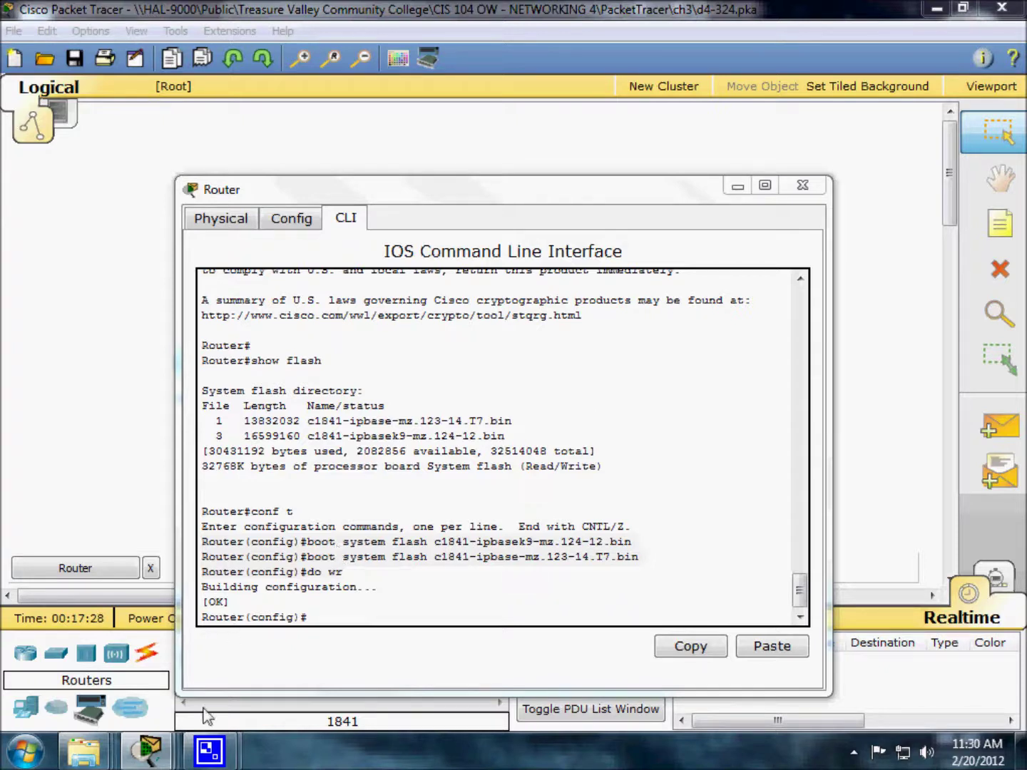
{"action": "left_click", "coordinate": [854, 752]}
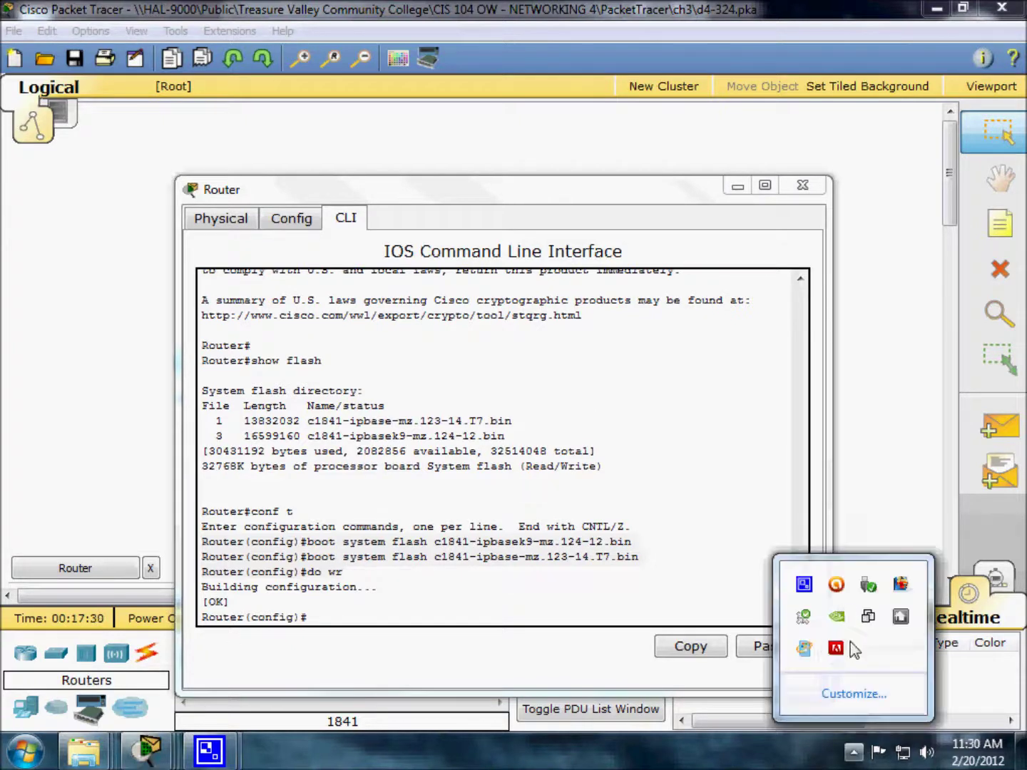